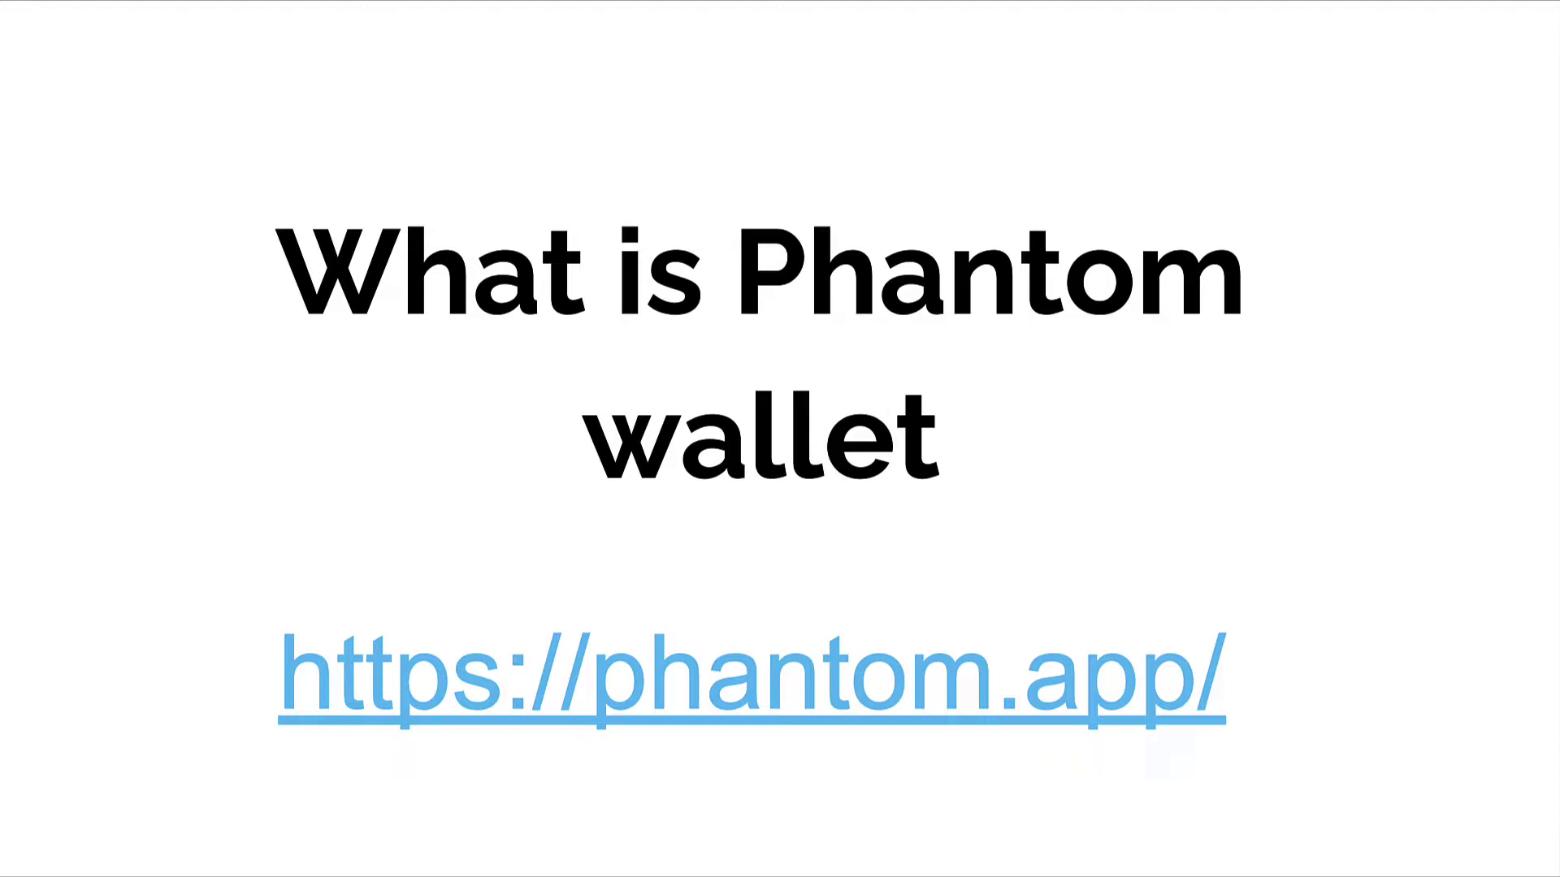
click(878, 707)
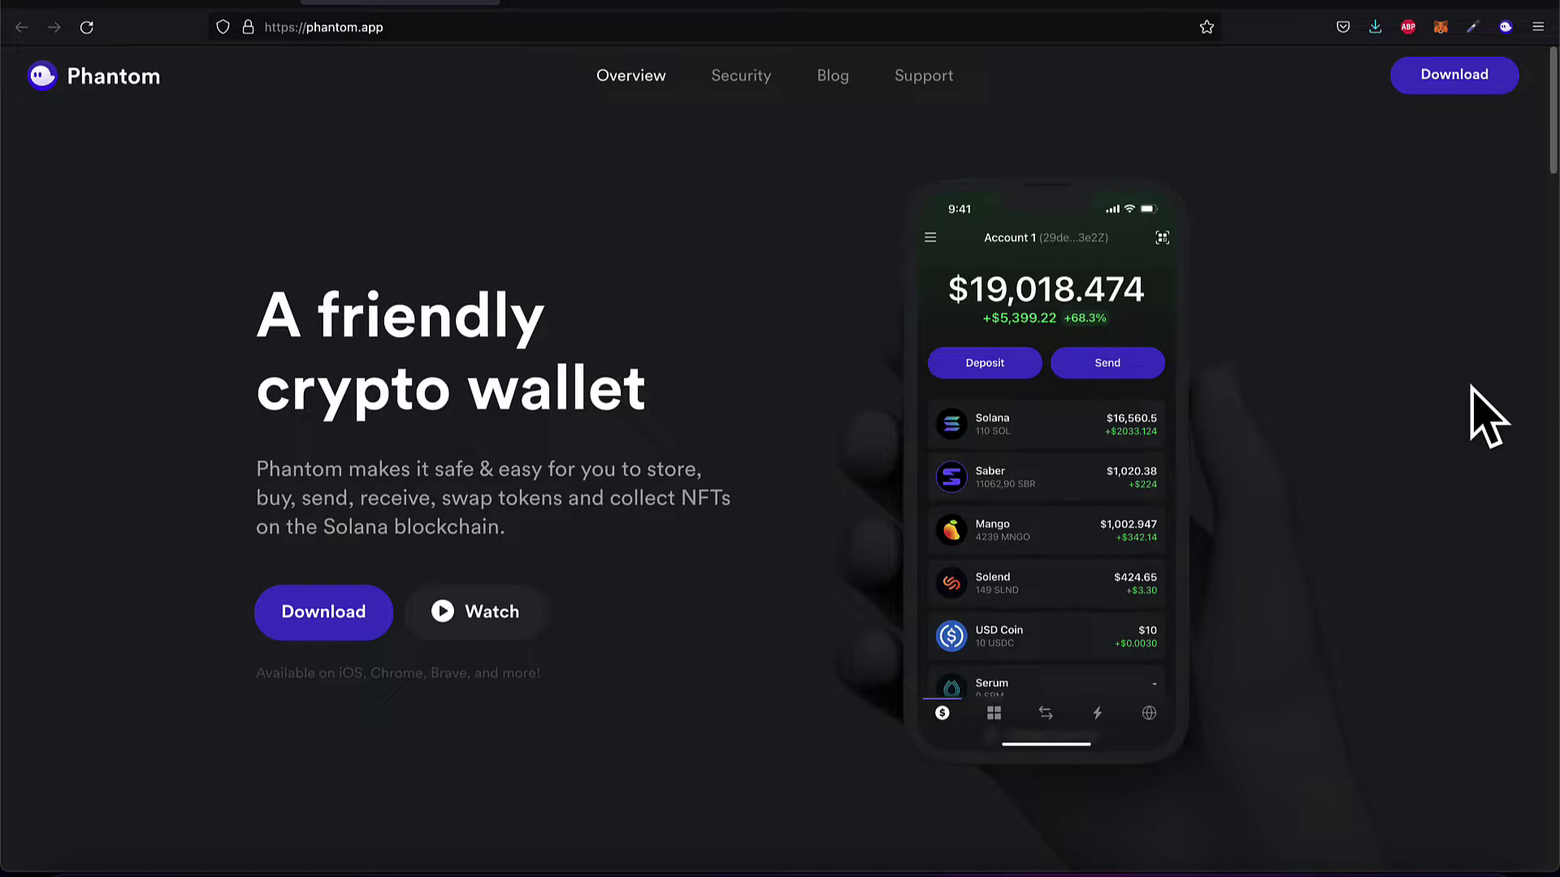
Peek at the Phantom wallet popup showing Wallet 1 with a $0.00 balance, then close it
scroll(1486, 419, down, 2)
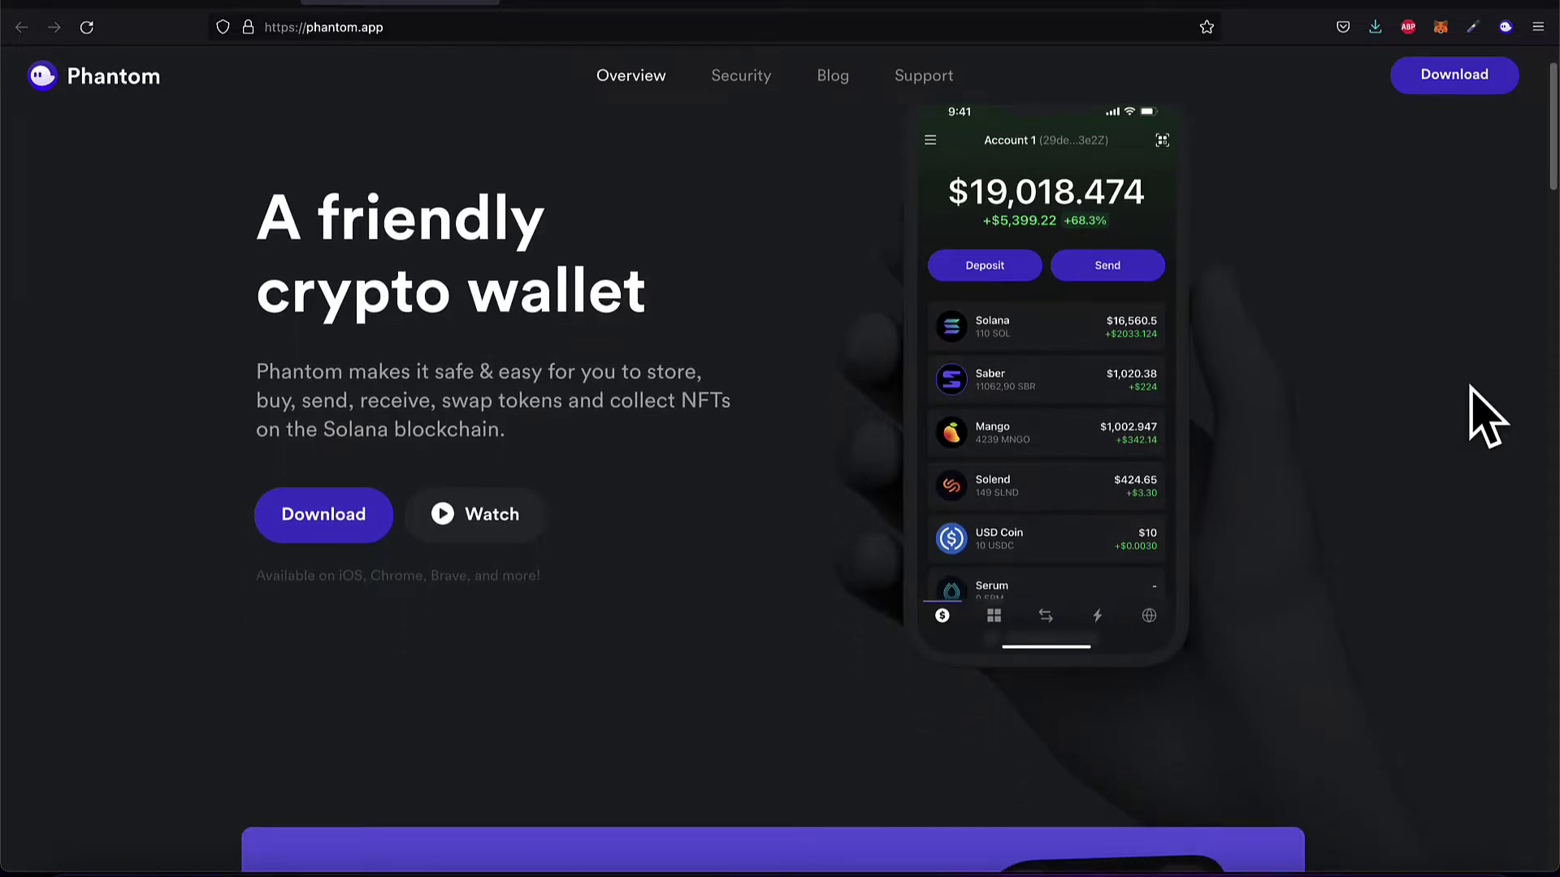
scroll(1486, 418, up, 1)
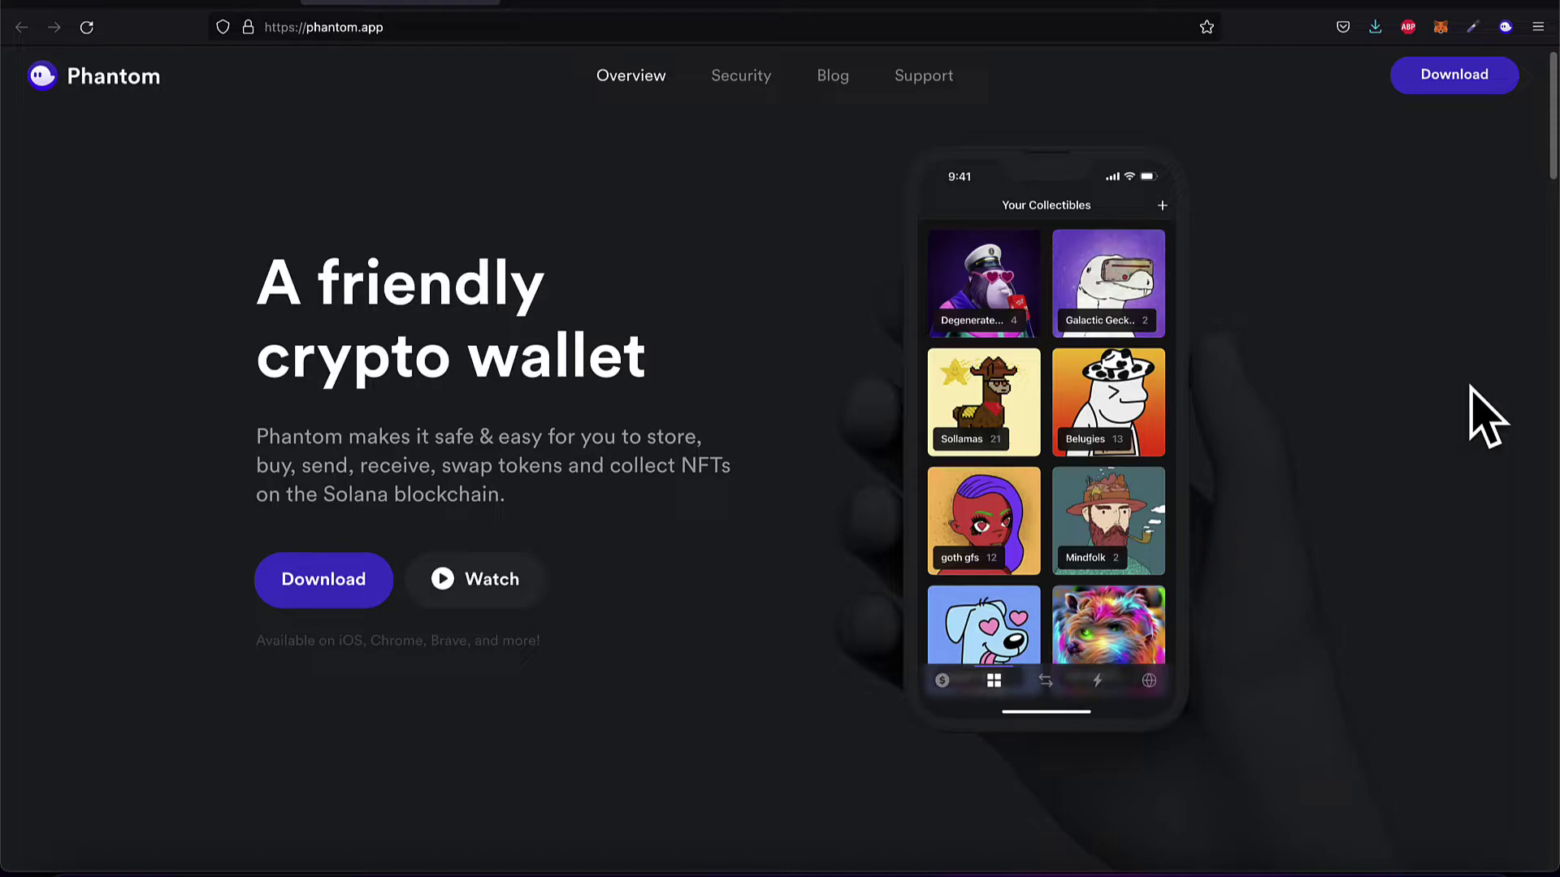
click(1499, 25)
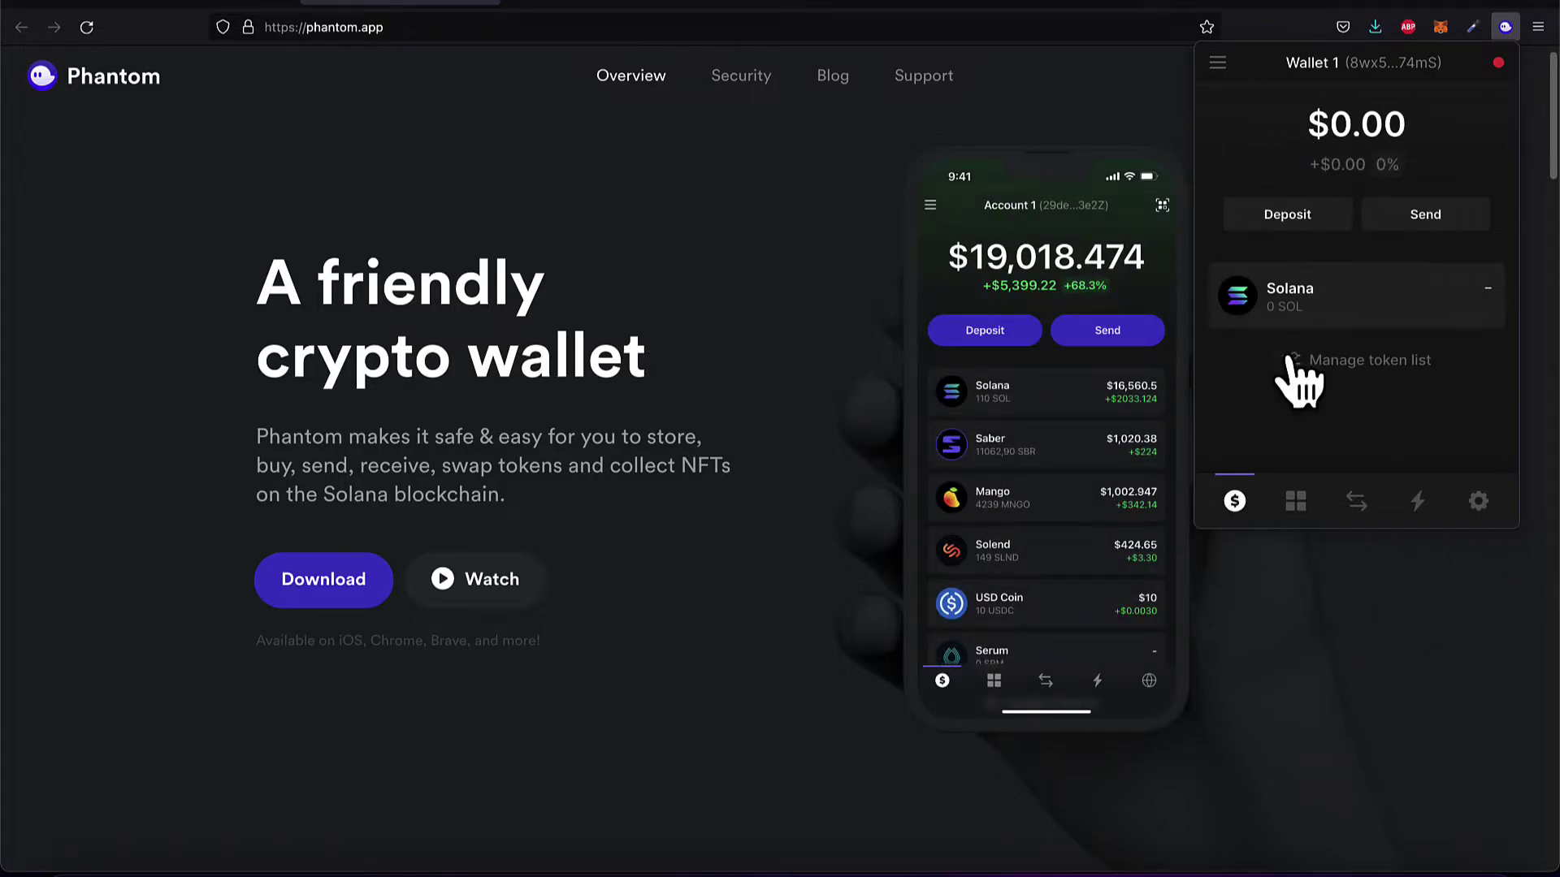
click(1379, 573)
Scroll through the NFT, staking, swap, security and testimonial sections down to 'Try Phantom now!'
scroll(1479, 329, down, 8)
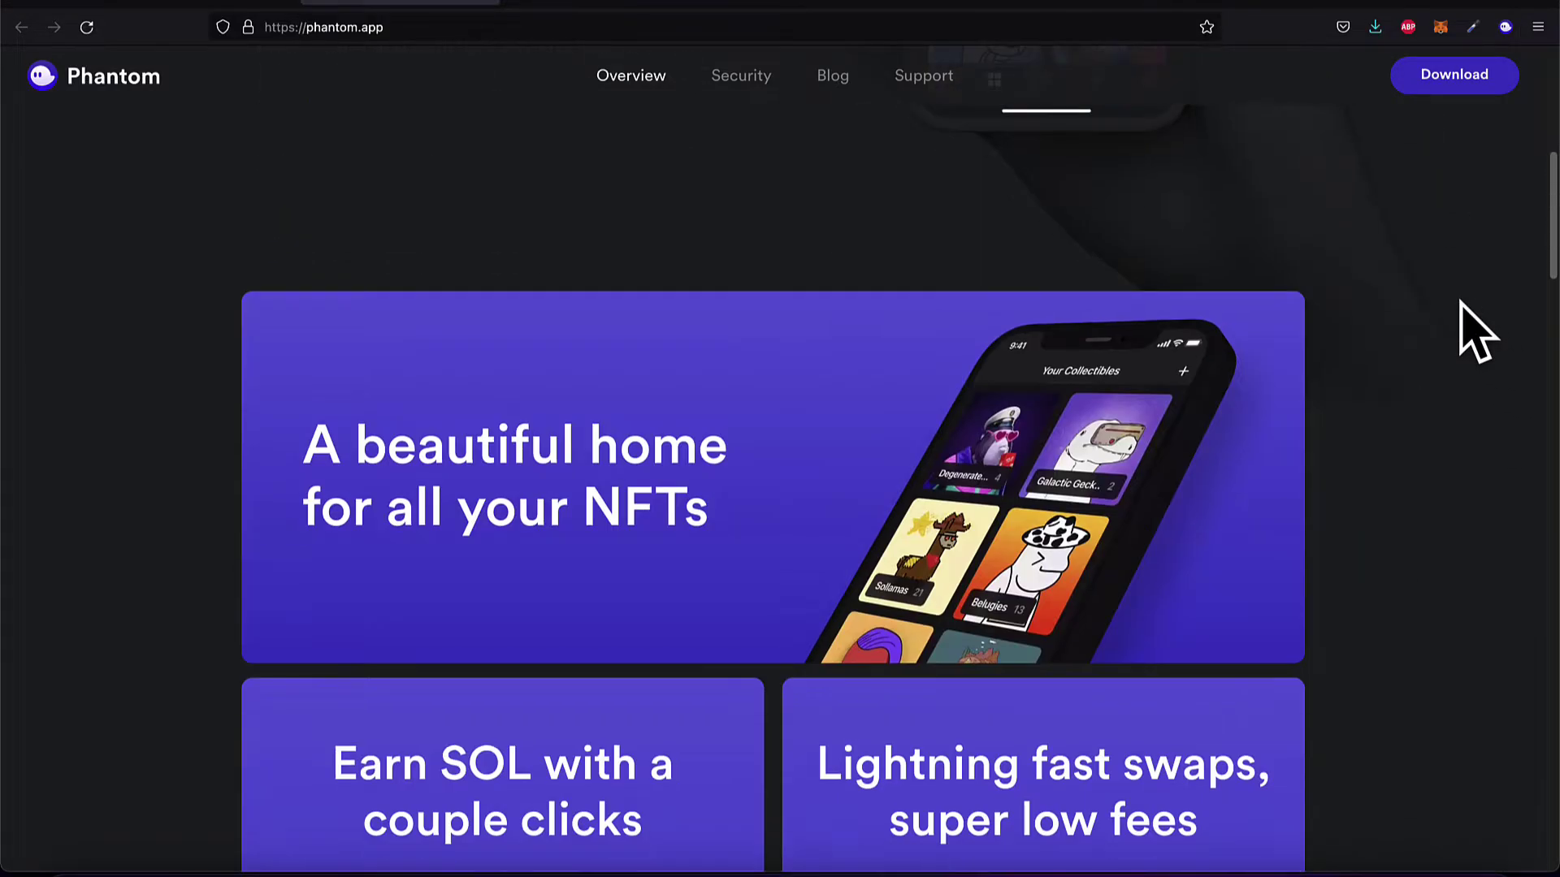
scroll(1461, 302, down, 5)
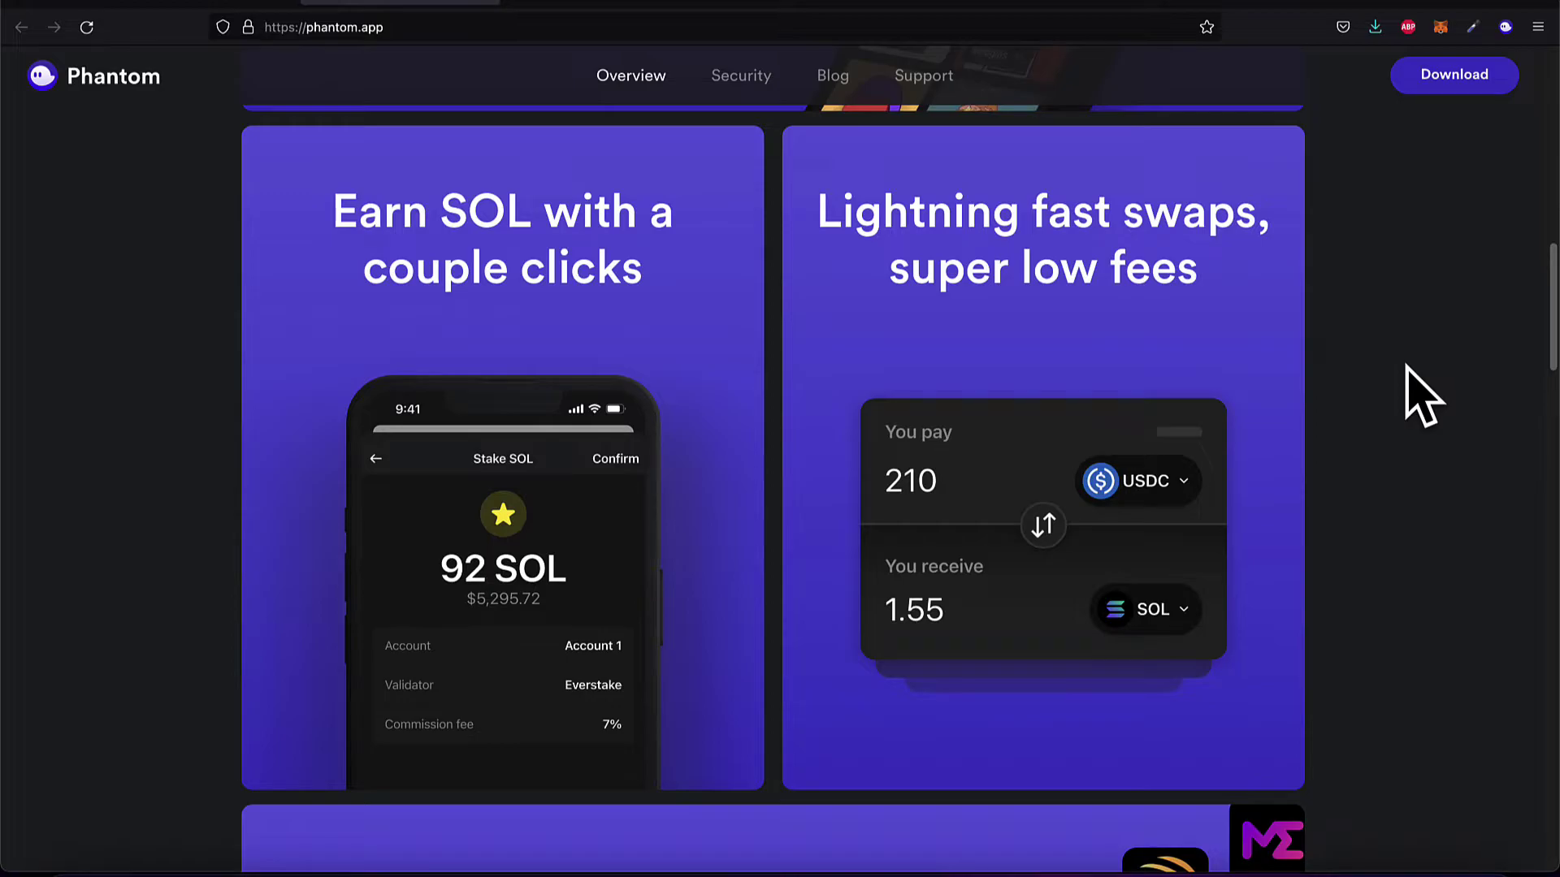
scroll(1405, 366, down, 1)
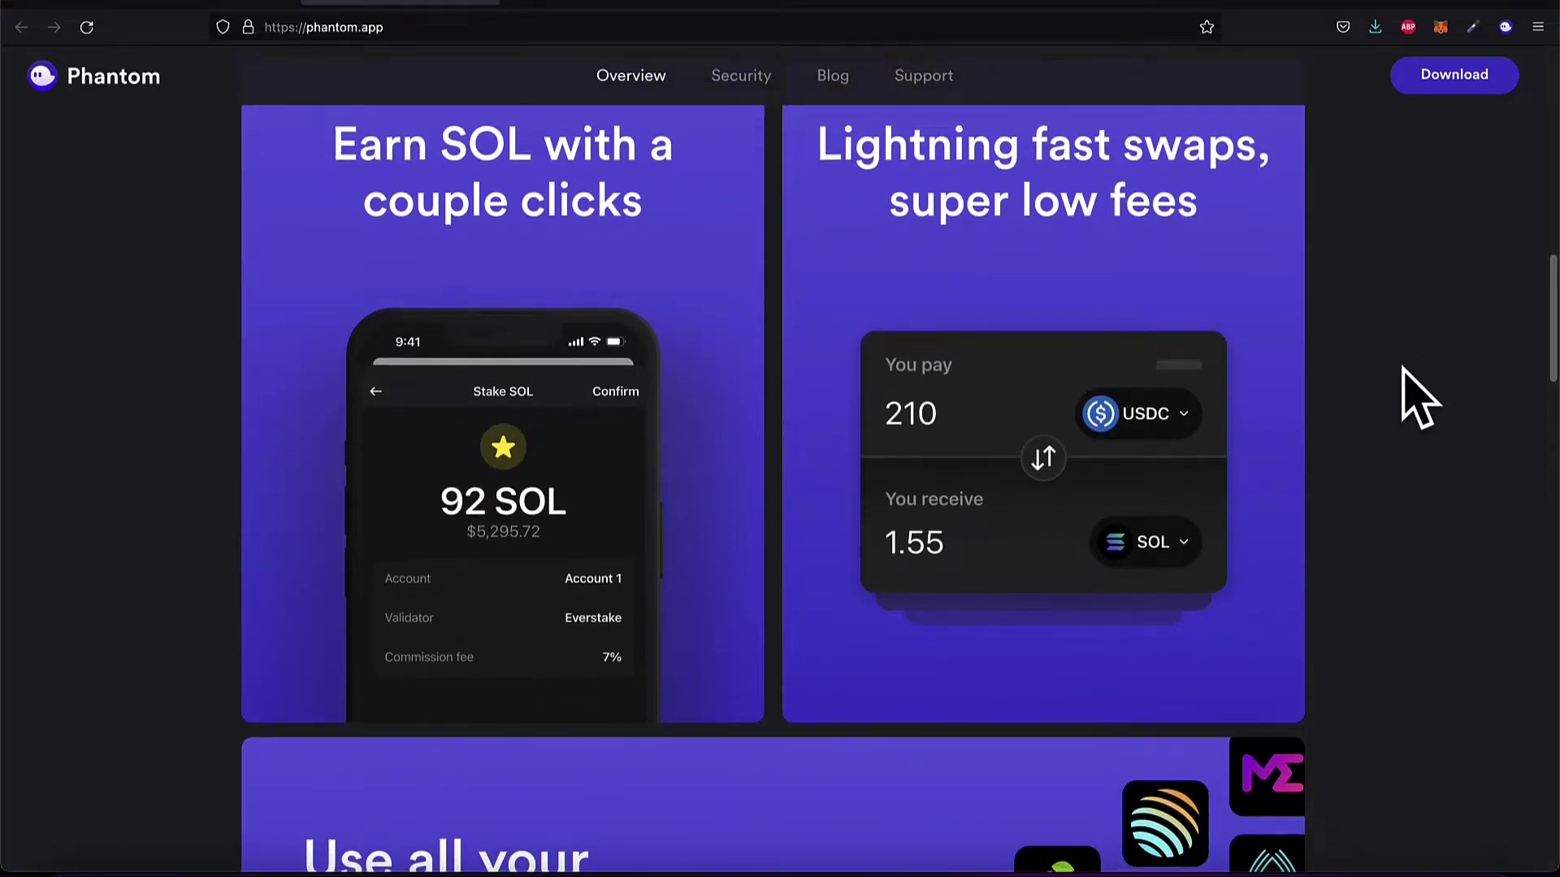
scroll(1405, 368, down, 5)
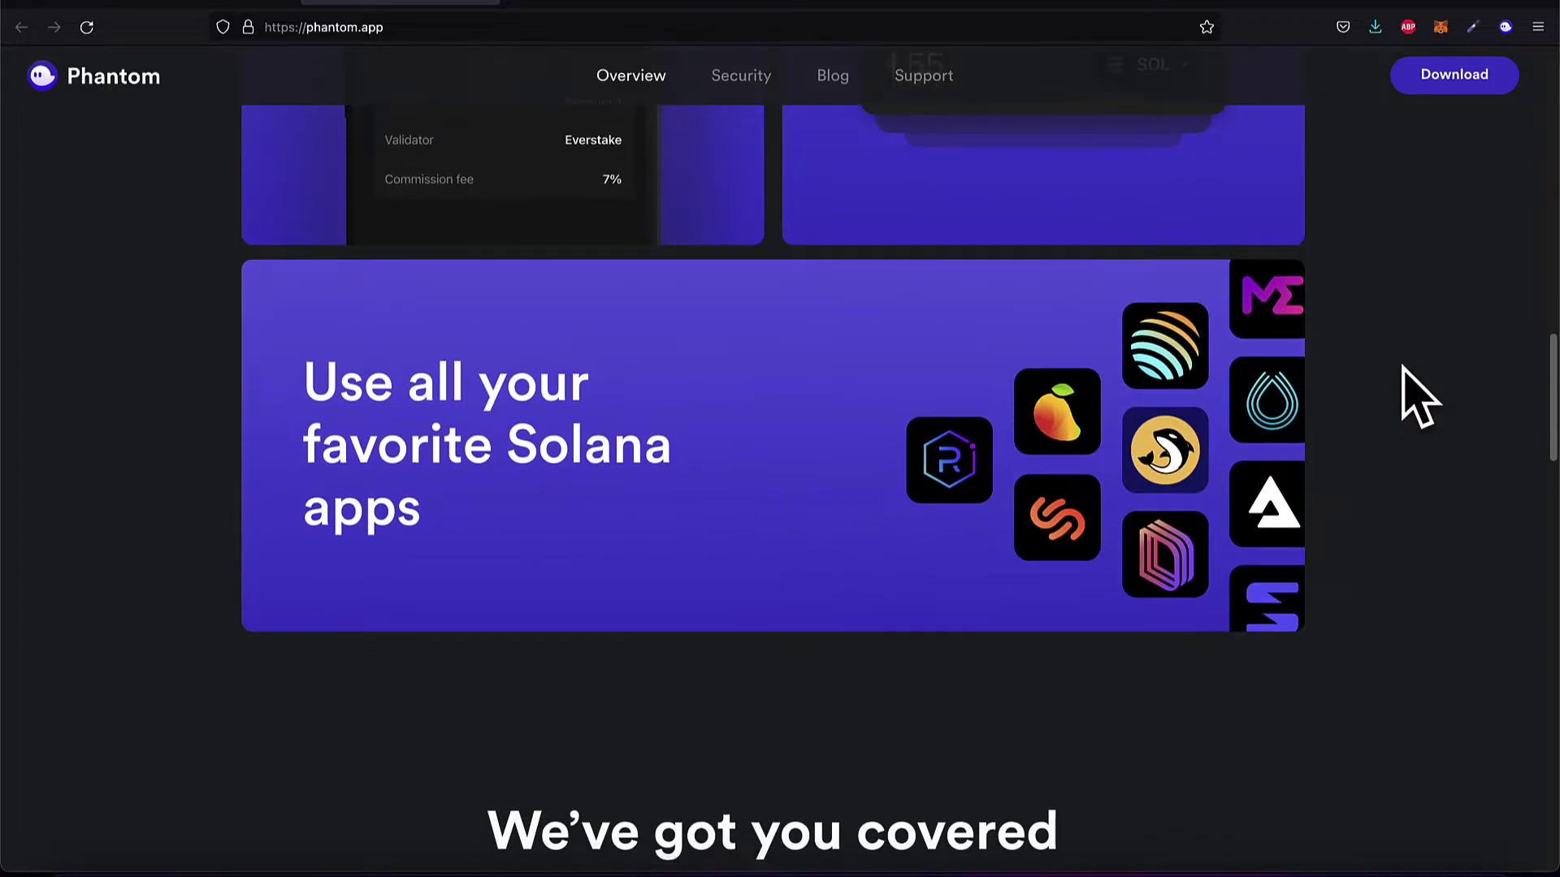
scroll(1404, 367, down, 7)
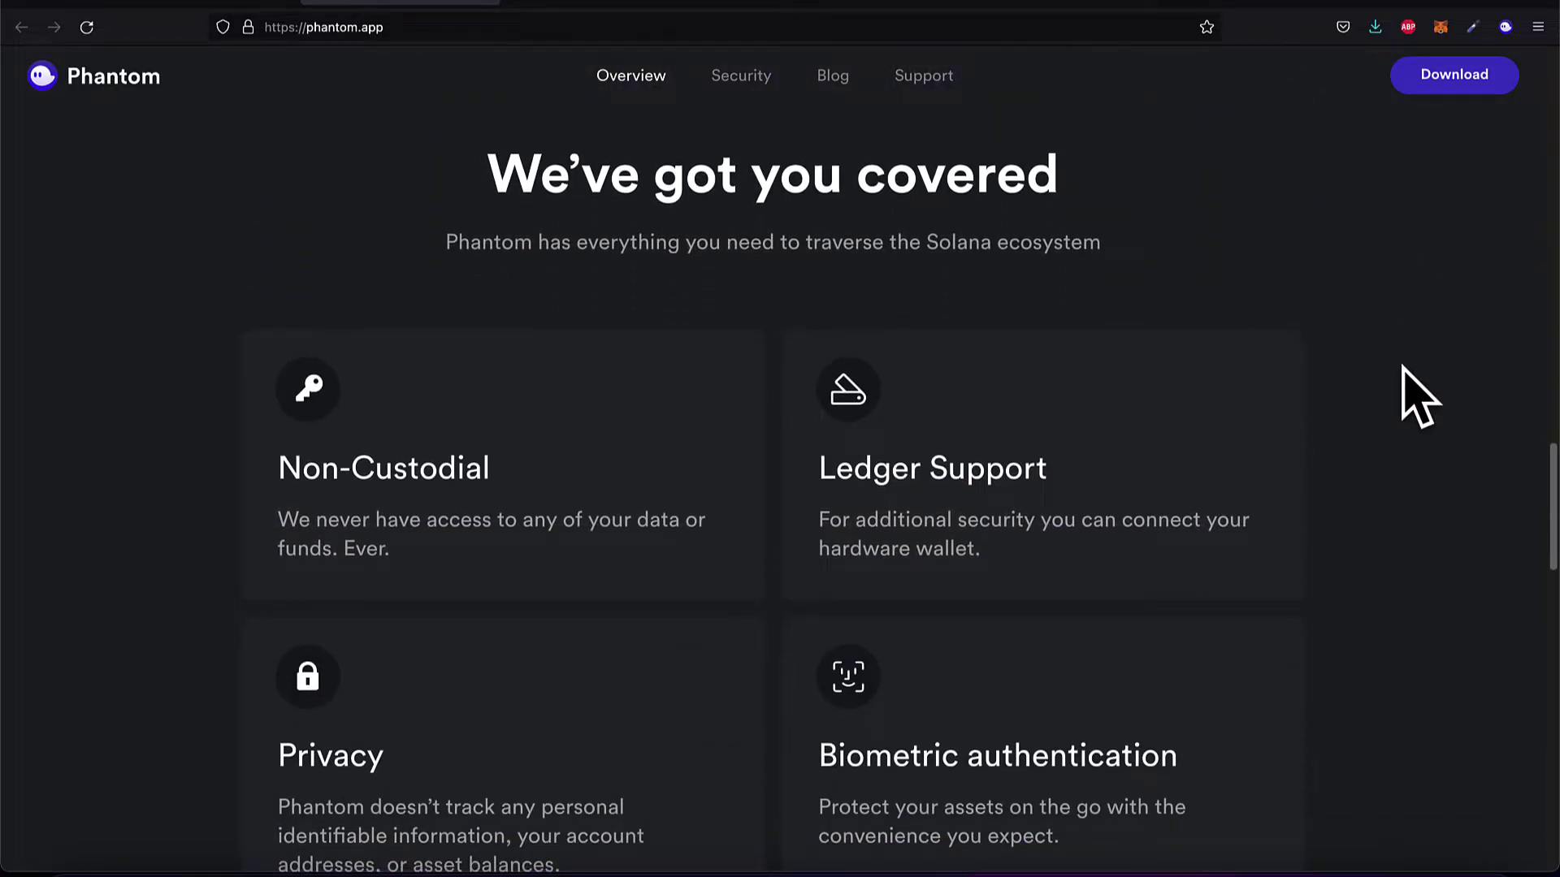
scroll(1418, 397, down, 1)
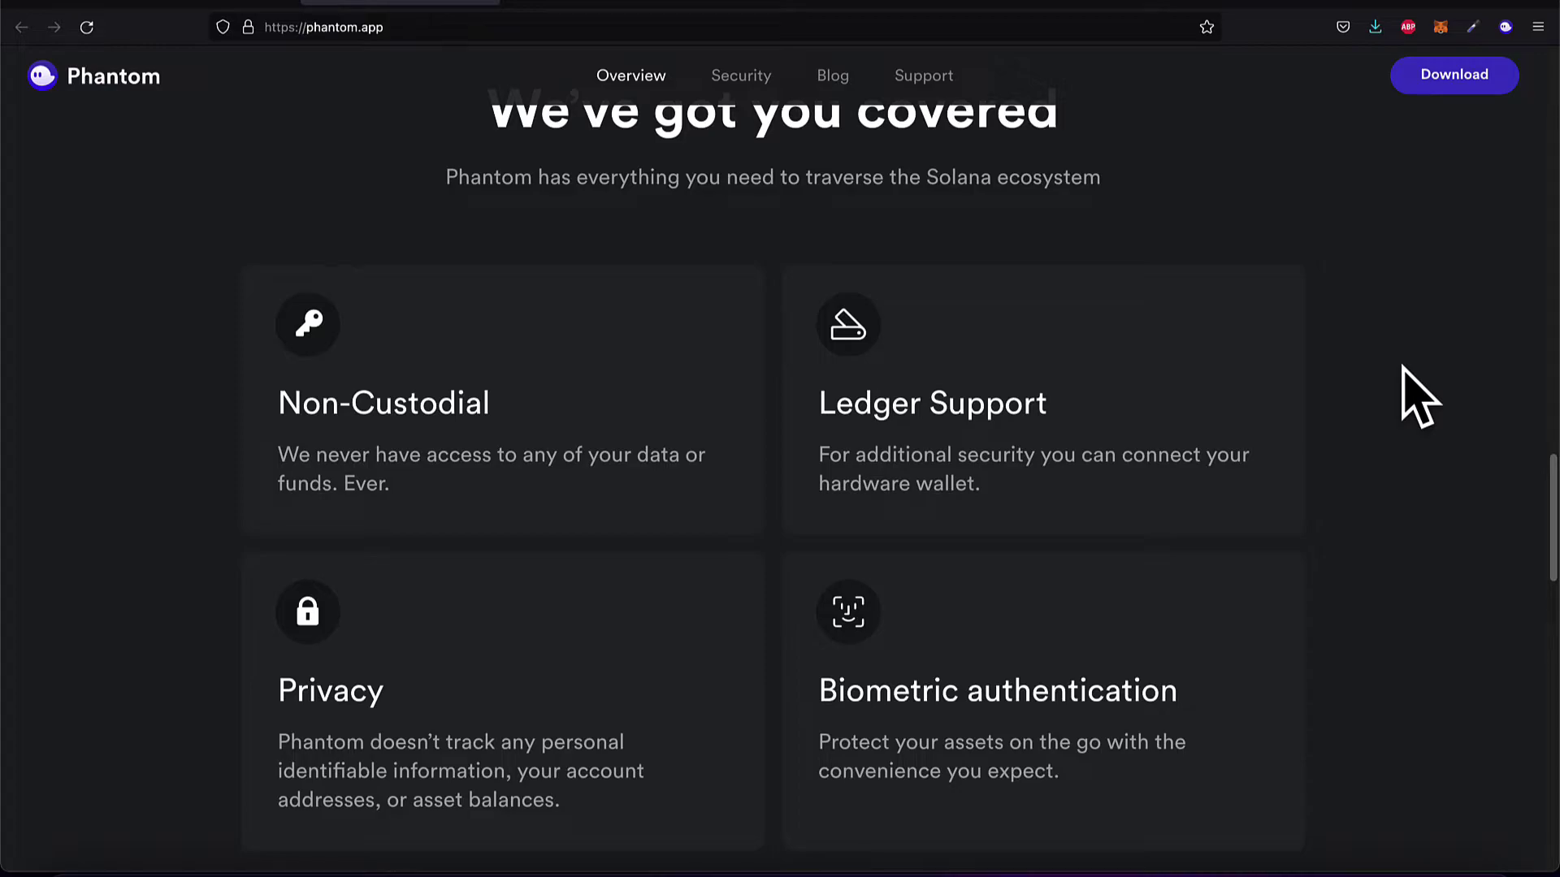
scroll(1450, 398, down, 2)
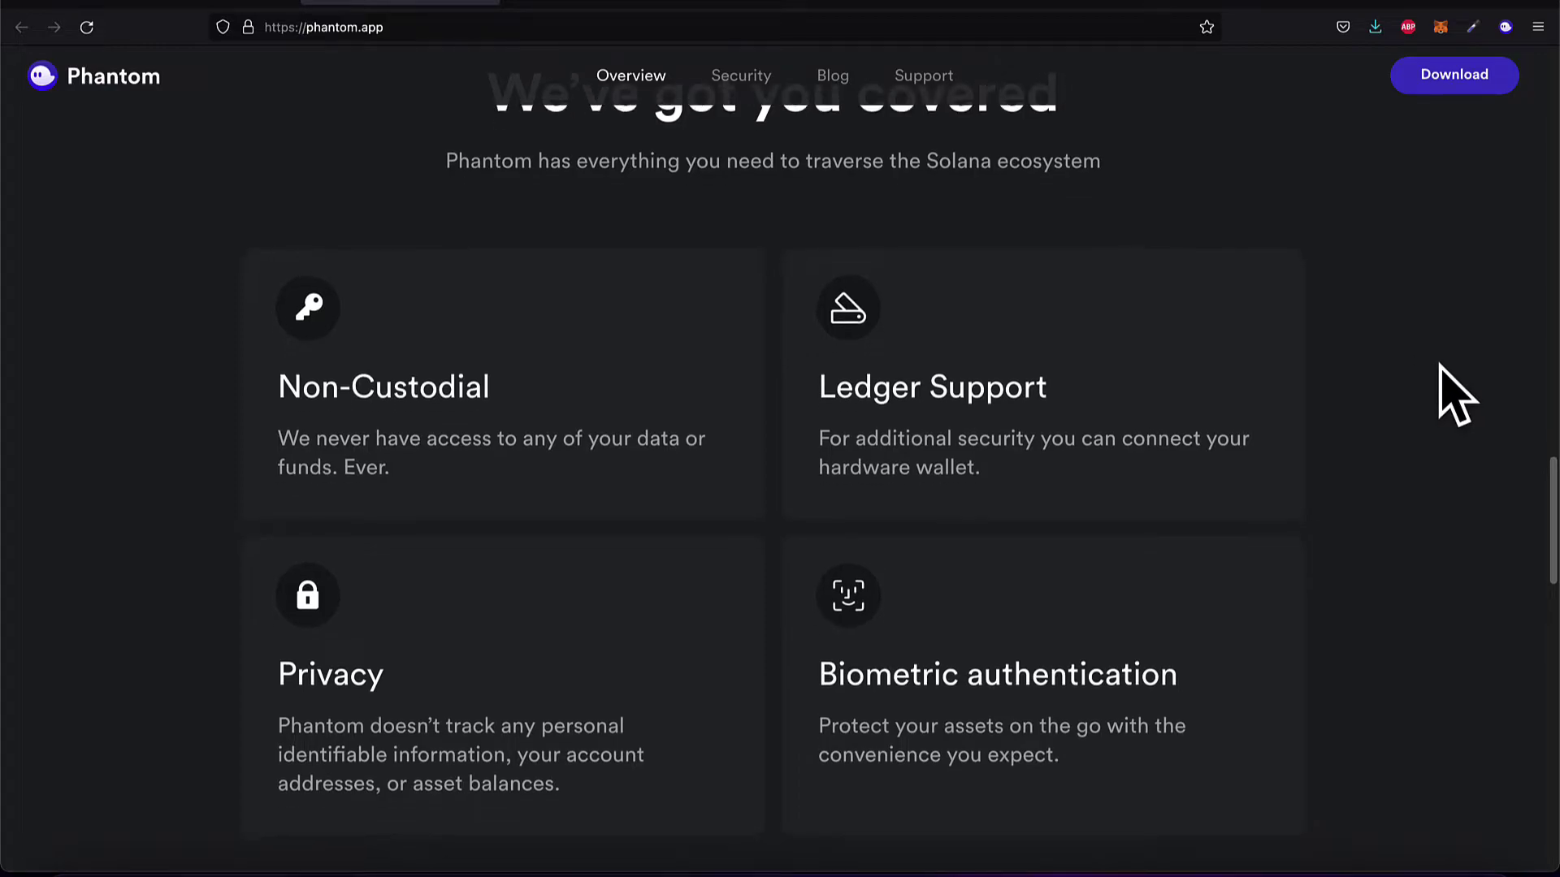
scroll(1450, 398, down, 2)
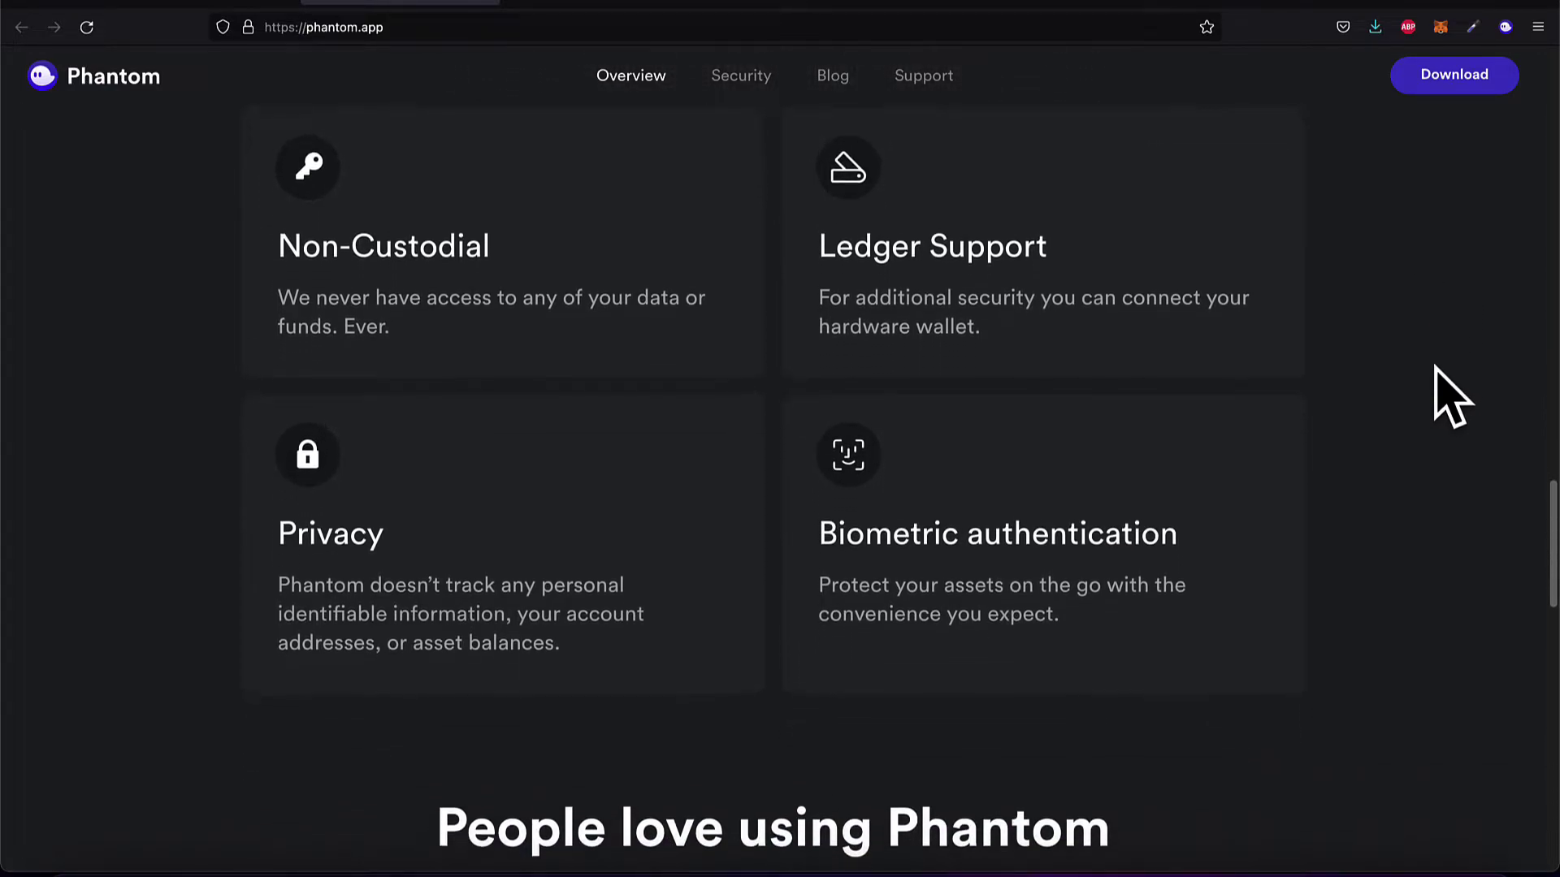
scroll(1450, 398, down, 1)
scroll(1450, 398, down, 1)
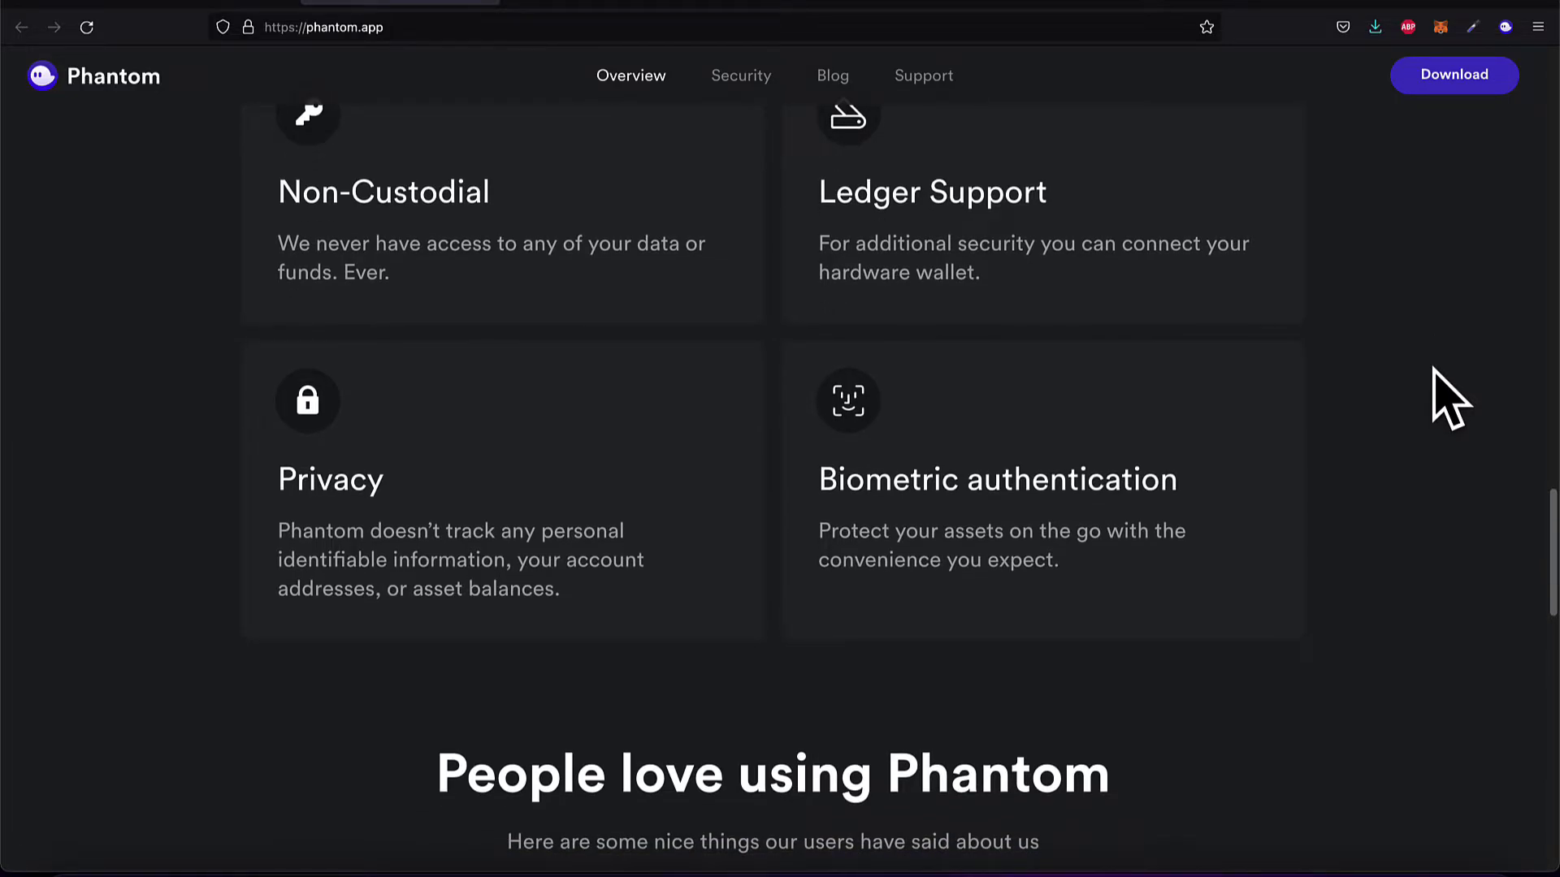
scroll(1450, 398, down, 8)
scroll(1450, 398, down, 9)
scroll(1450, 398, down, 2)
scroll(1450, 398, down, 1)
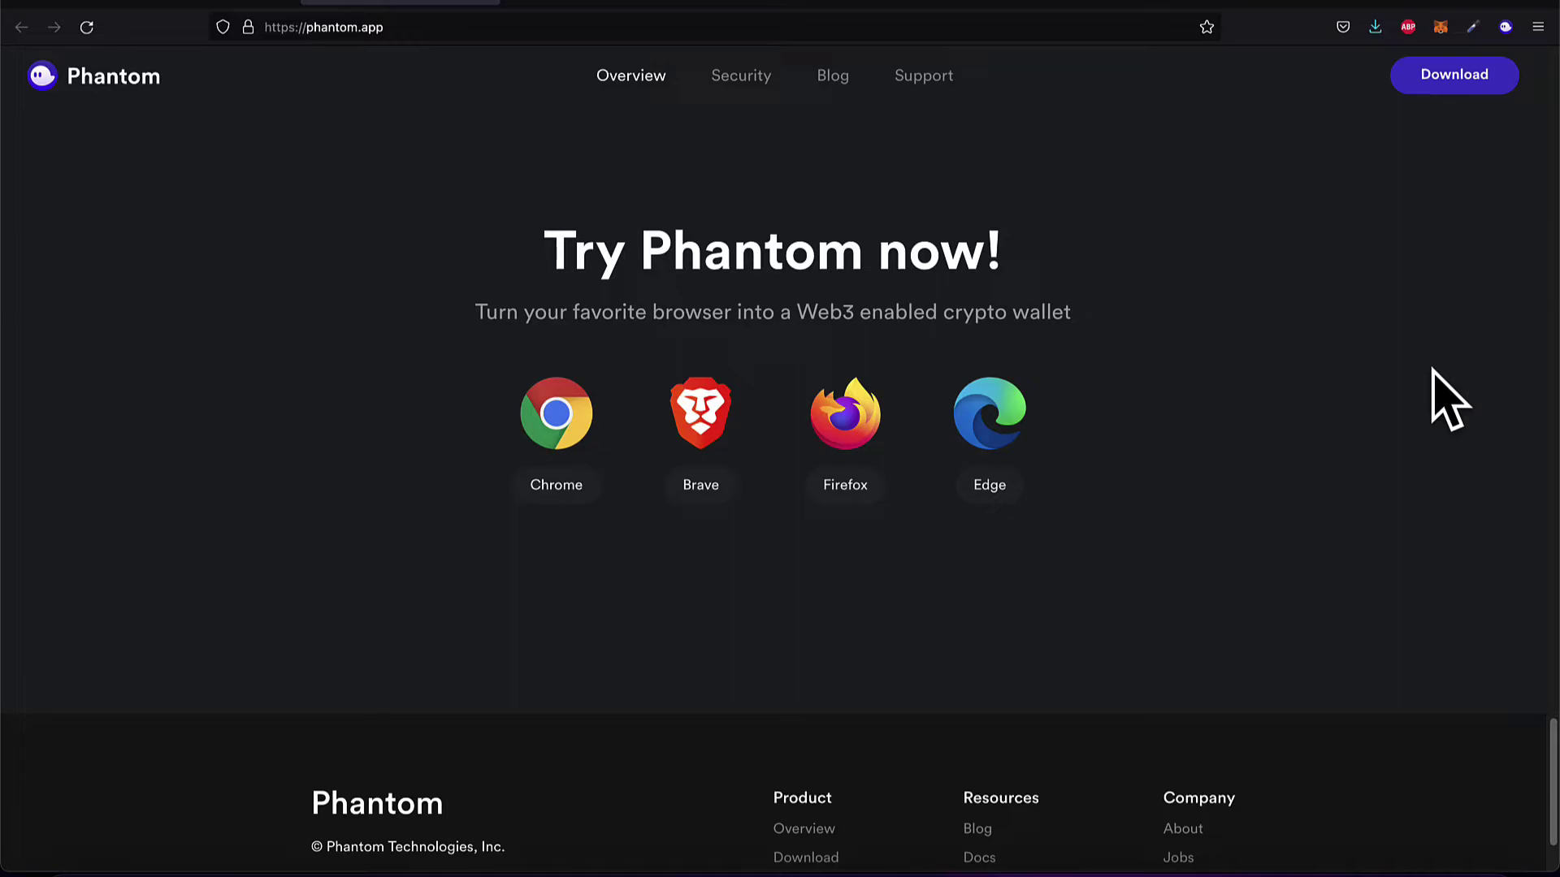
Open the download page via the footer's Download link under Product
scroll(1406, 406, down, 2)
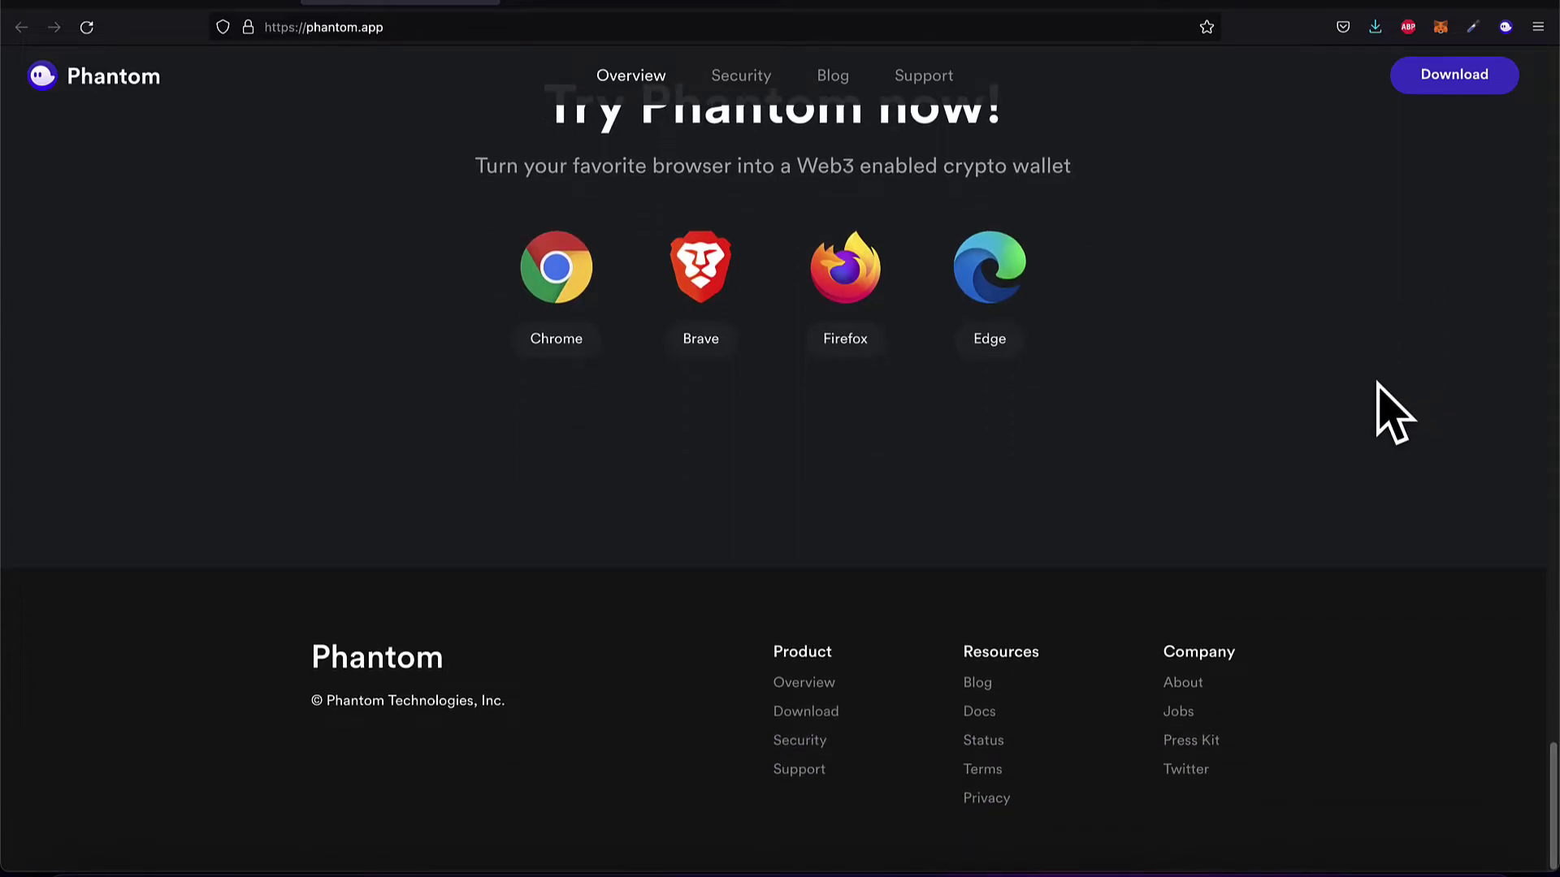
click(824, 713)
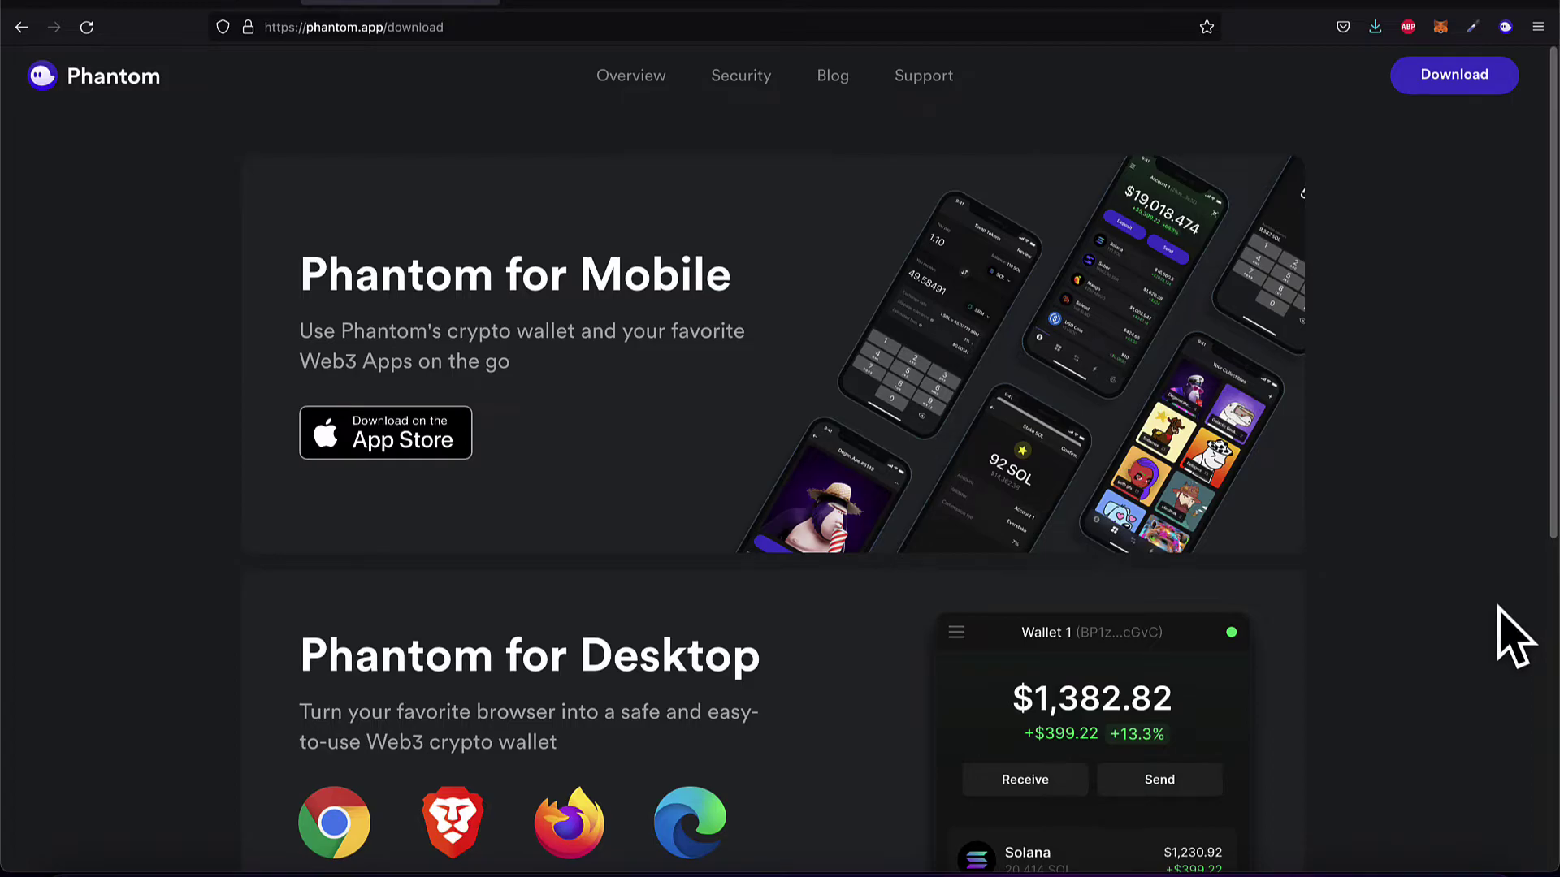
Scroll the download page to Phantom for Desktop with its Chrome, Brave, Firefox and Edge options
scroll(1493, 646, down, 2)
scroll(1499, 658, down, 3)
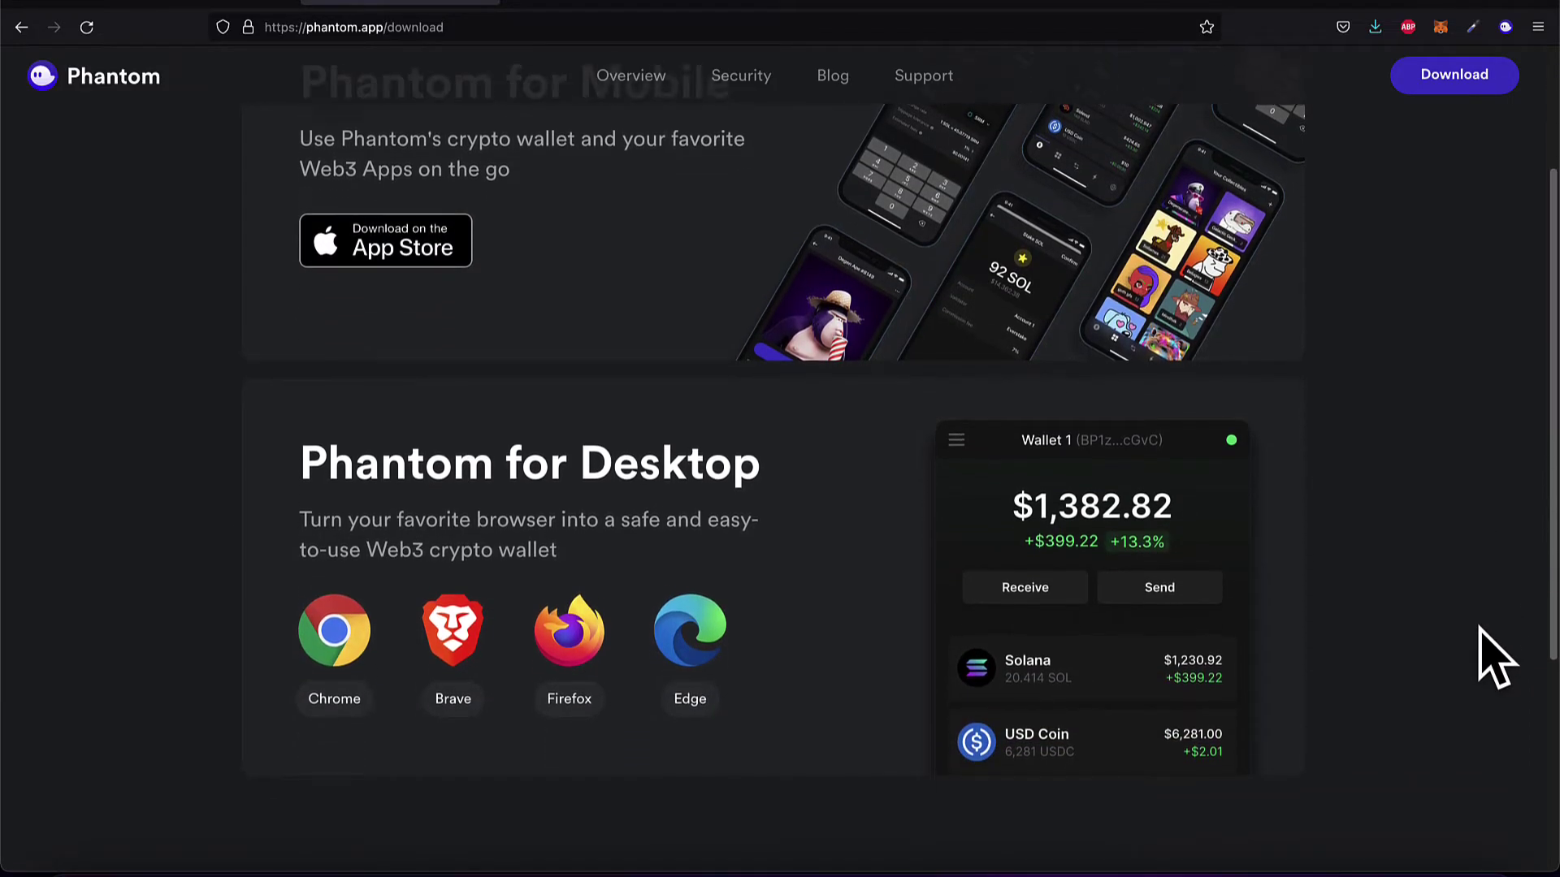
scroll(1479, 628, down, 1)
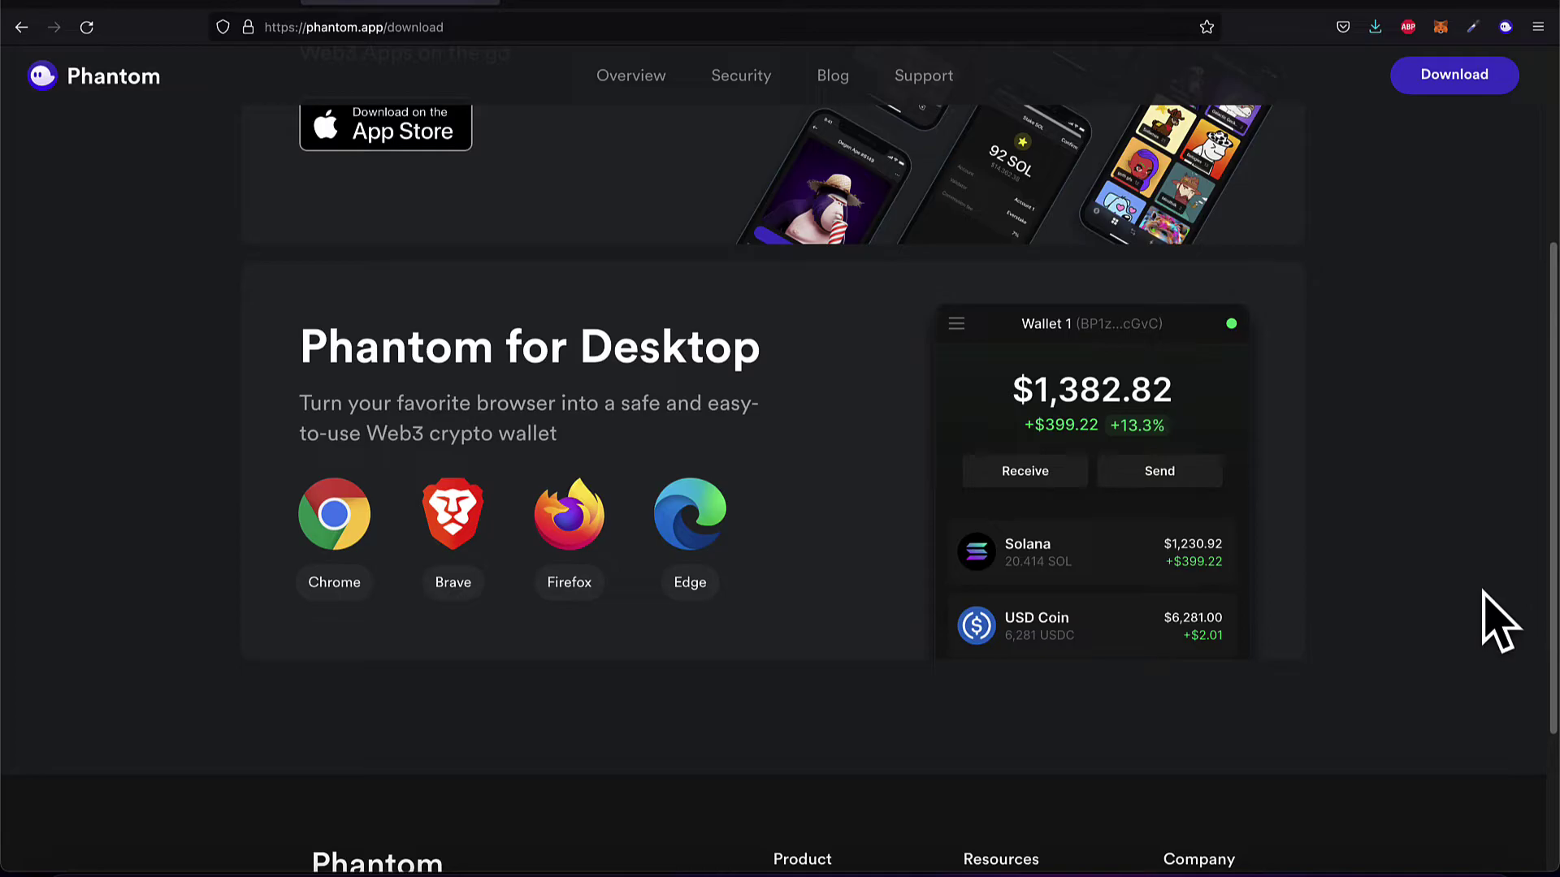
scroll(1499, 623, down, 3)
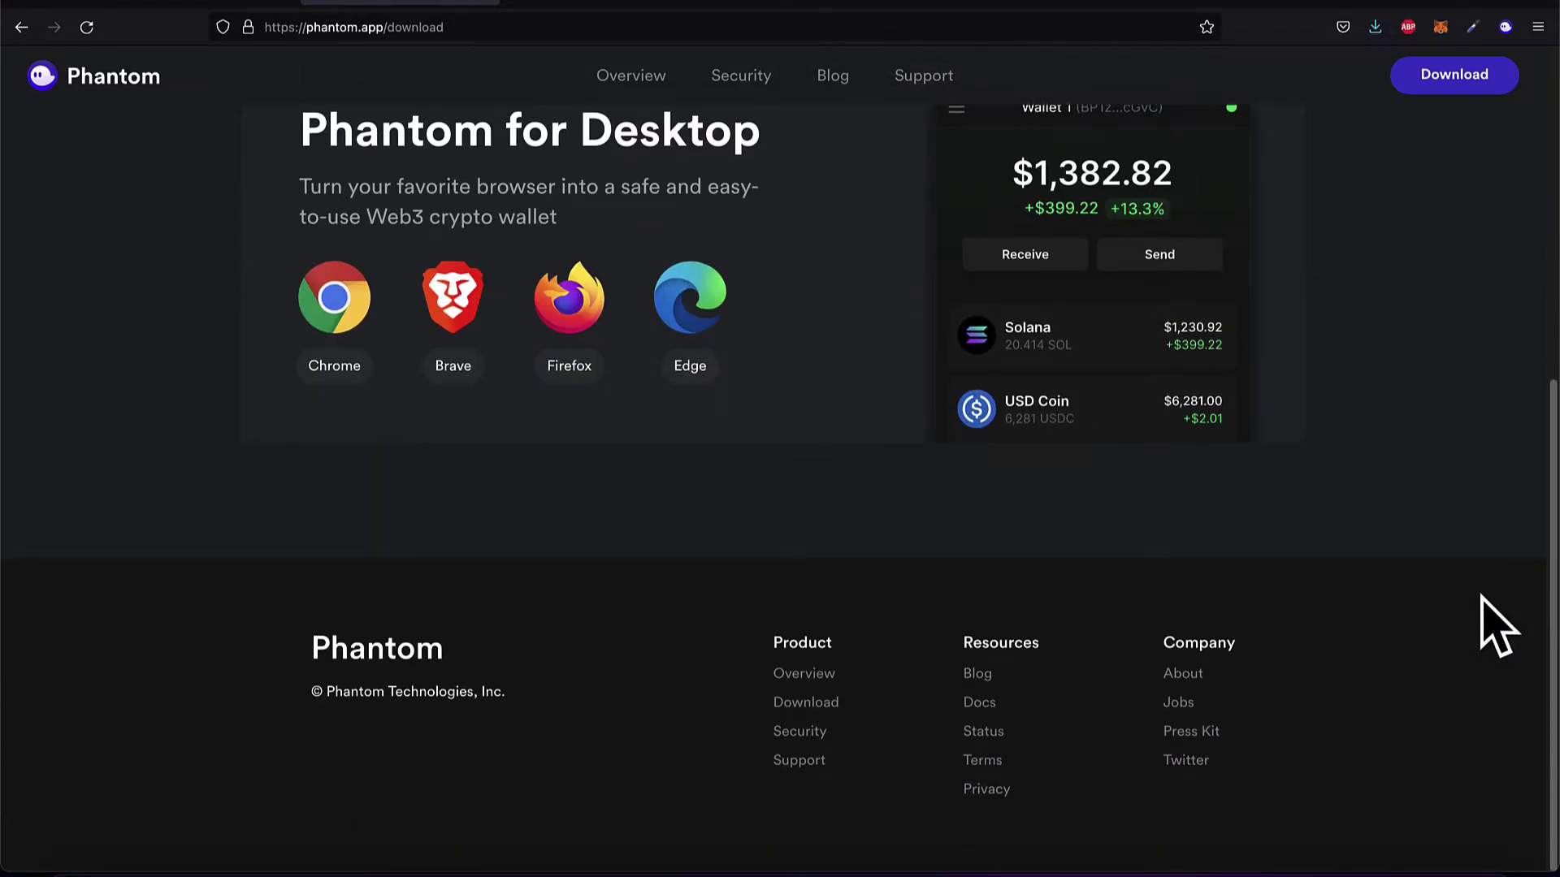
scroll(1456, 539, up, 1)
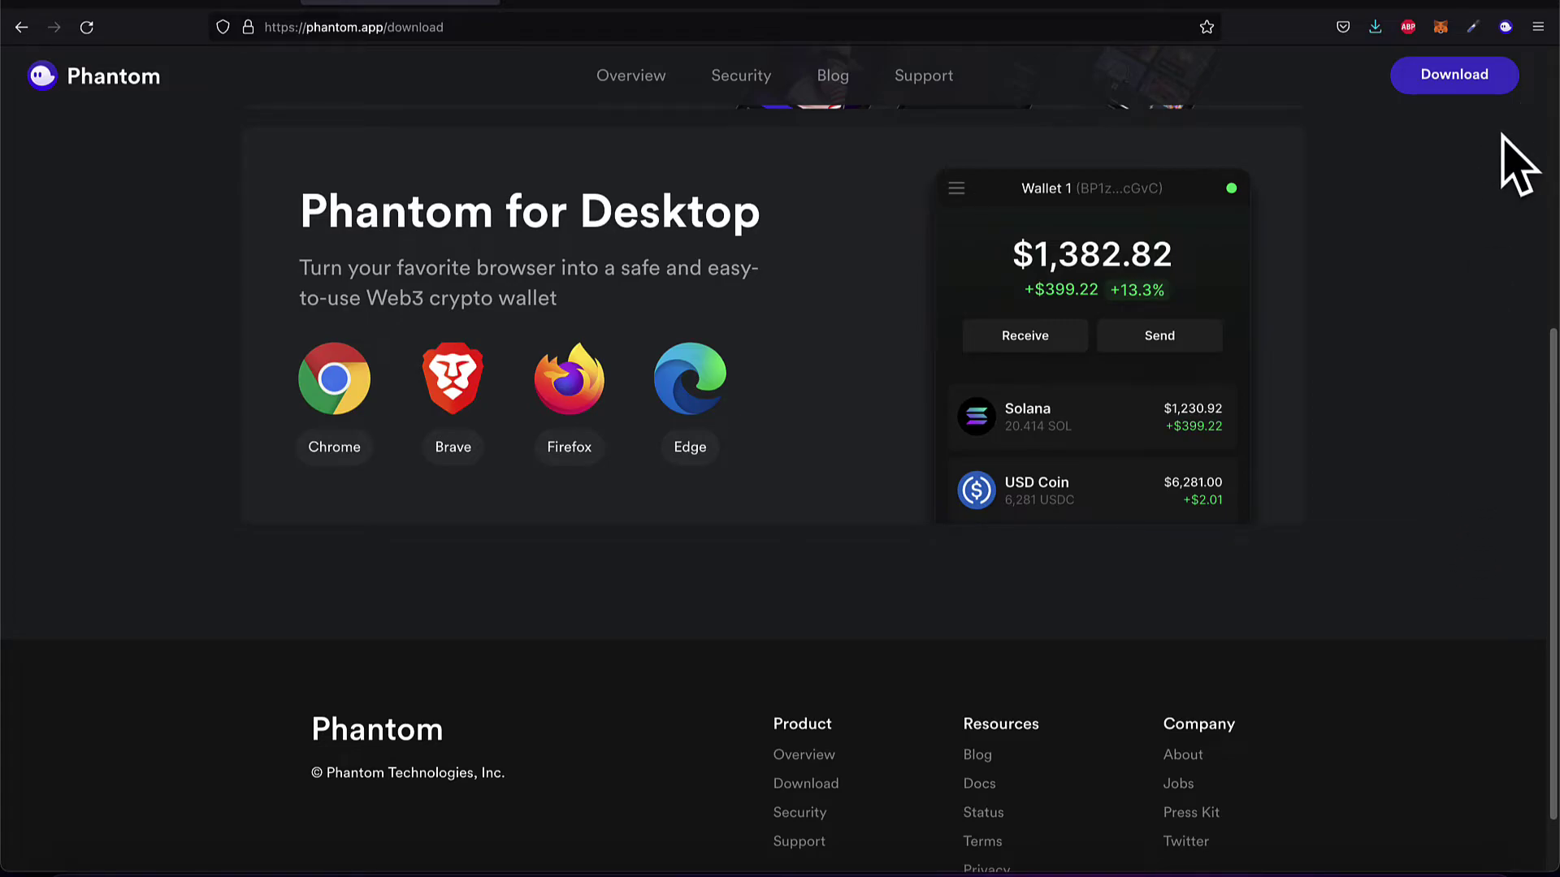
Tour the wallet popup's Collectibles, Swap, Activity and Settings tabs, then bring up the account menu
click(1505, 27)
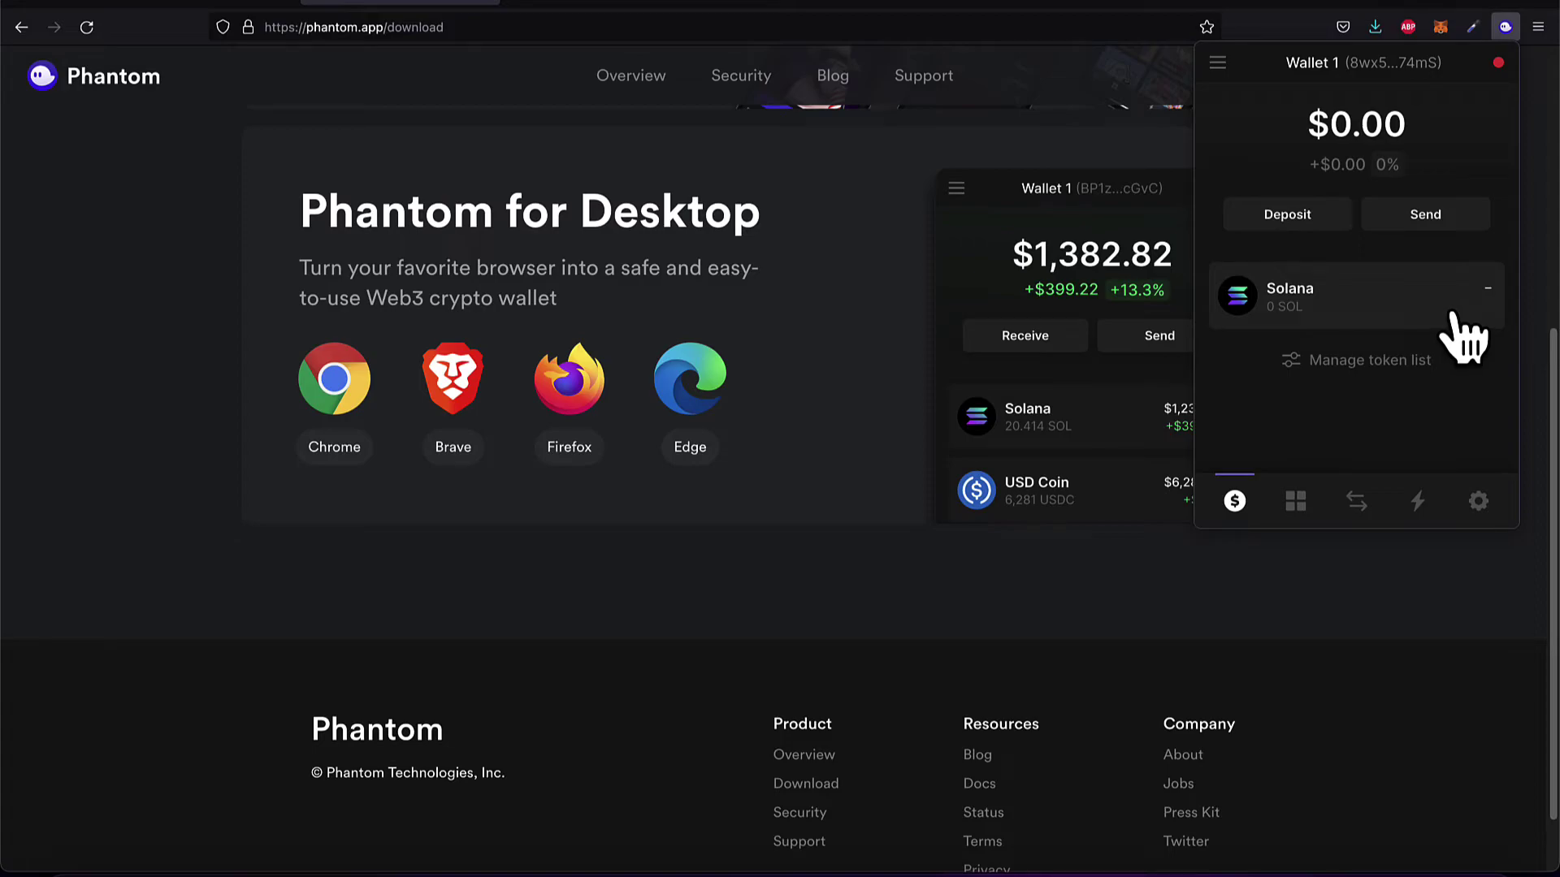
click(1305, 518)
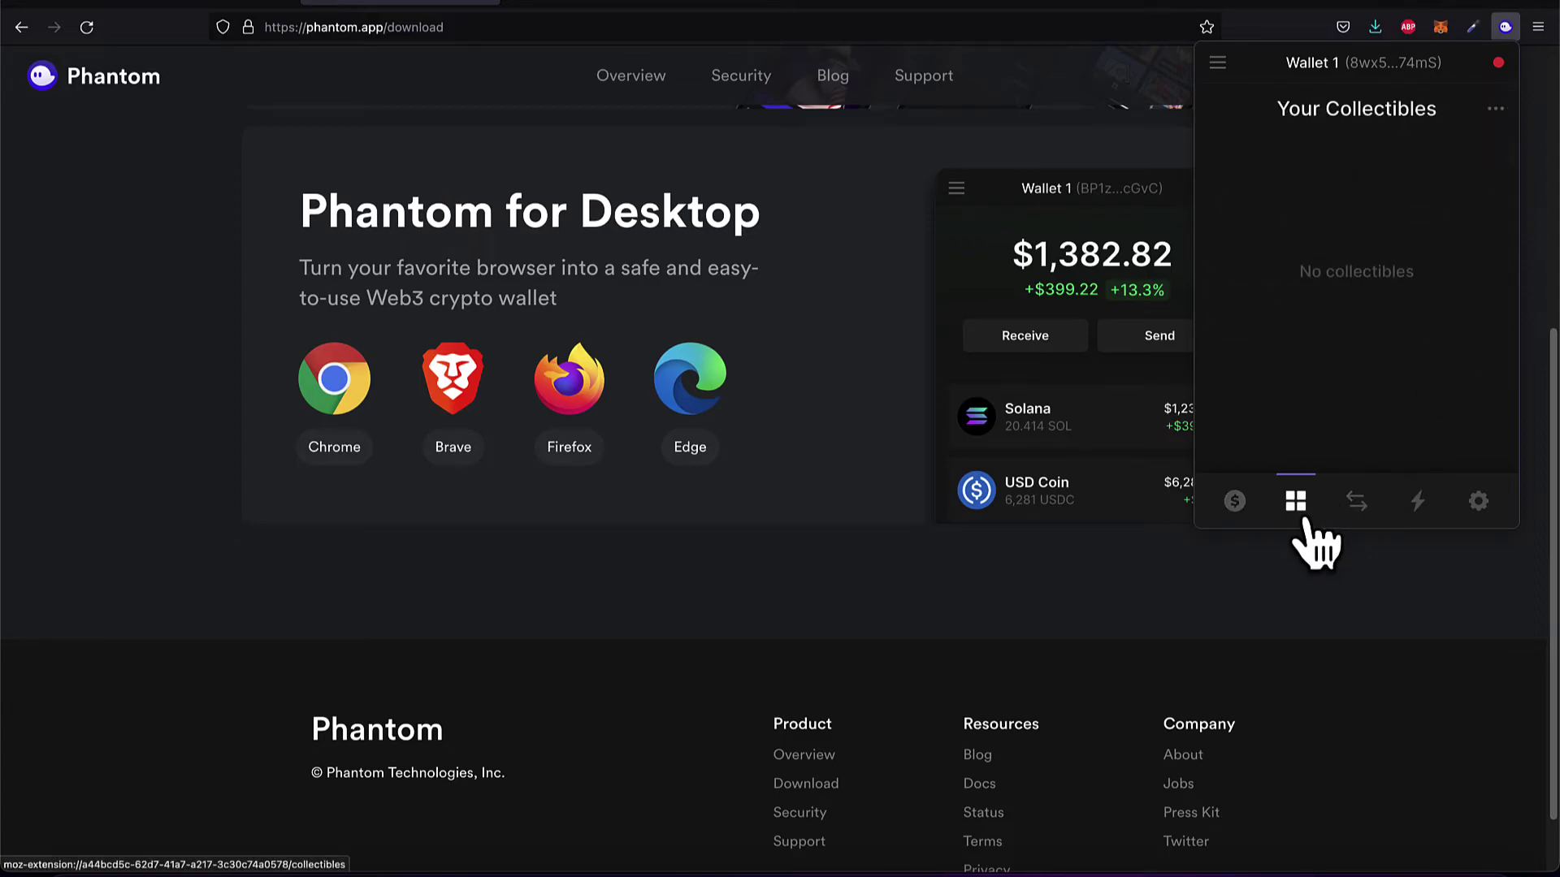
click(1359, 512)
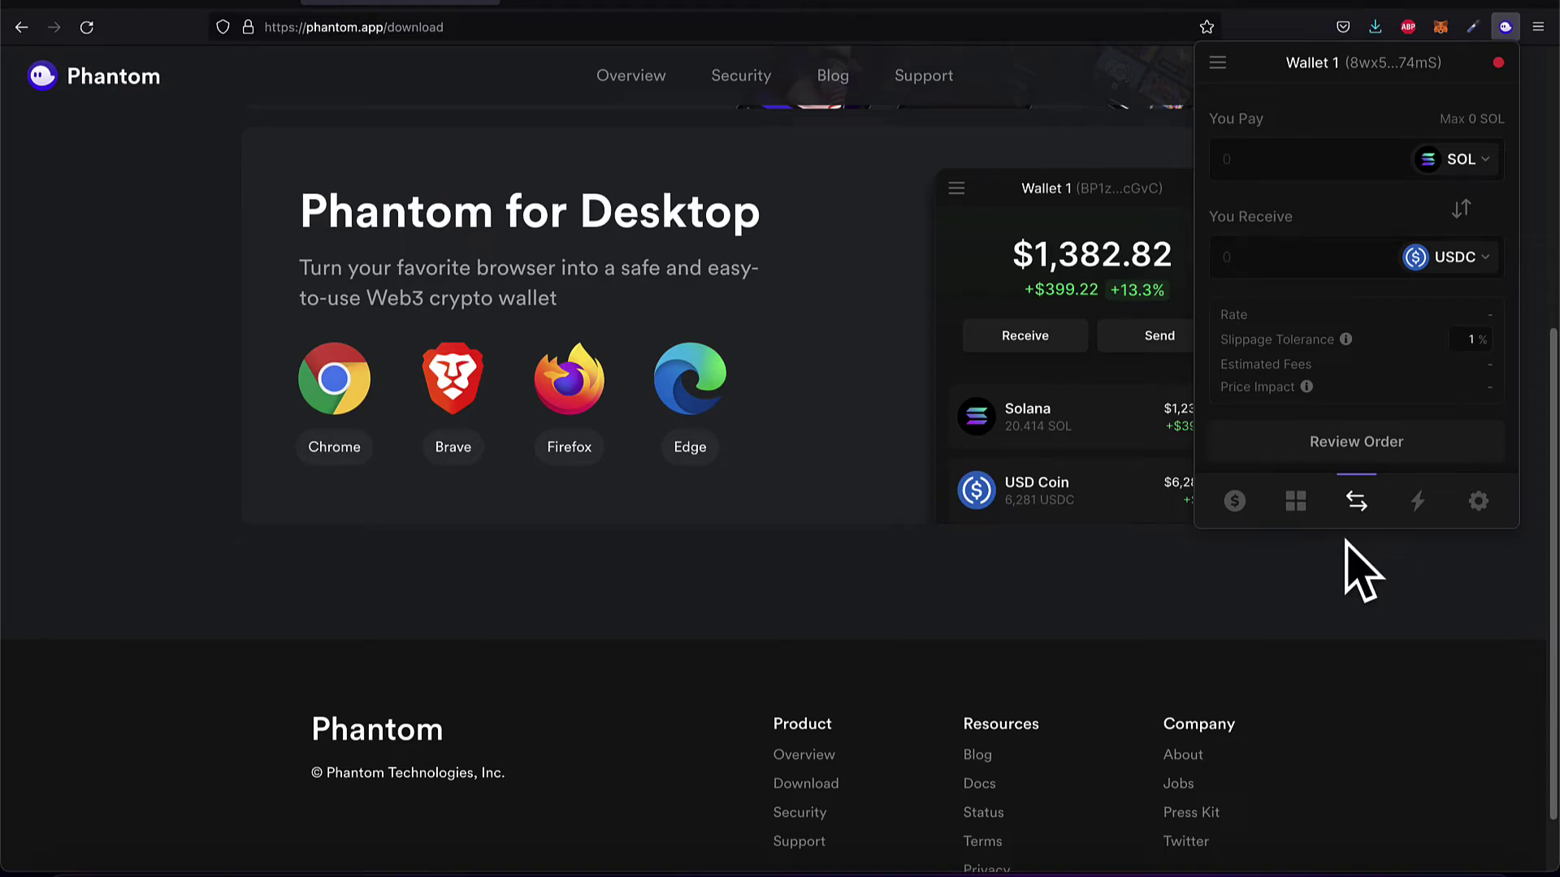
click(1417, 504)
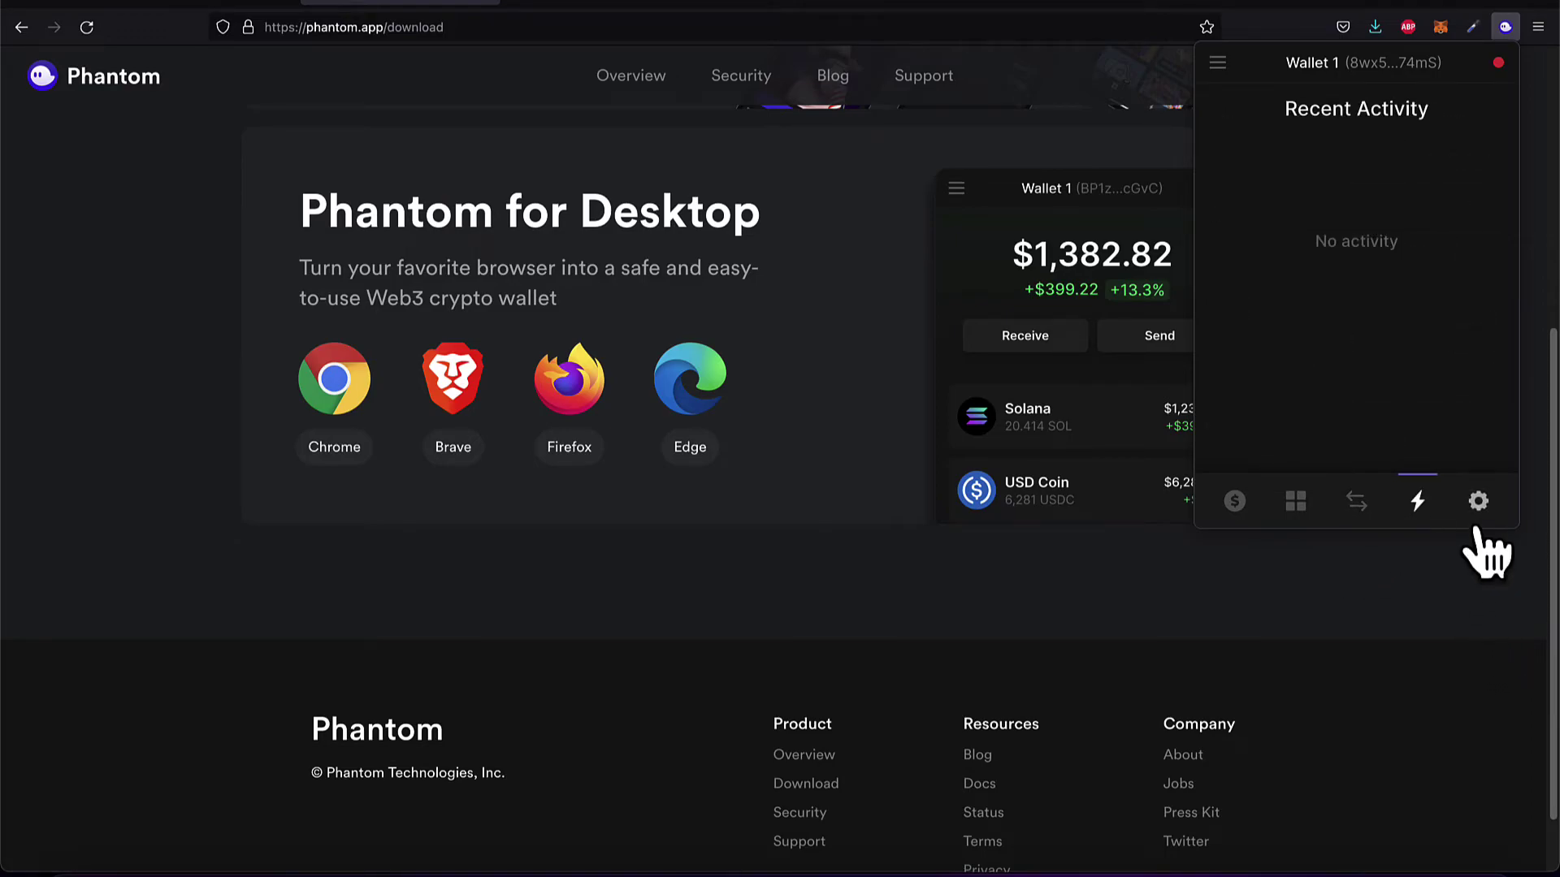
click(1477, 501)
click(1234, 500)
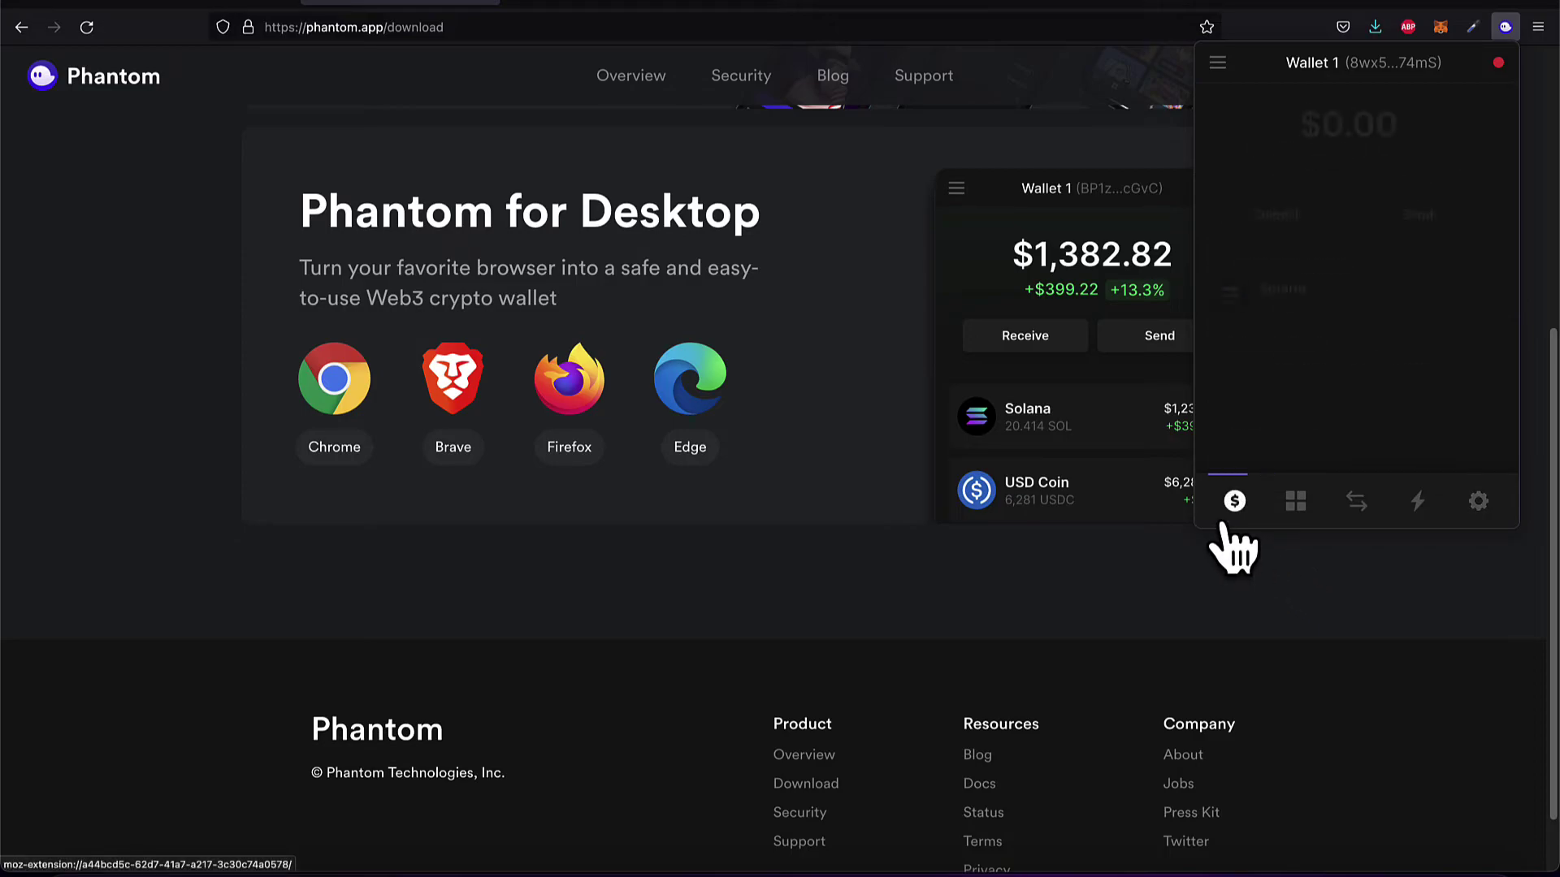
click(1217, 62)
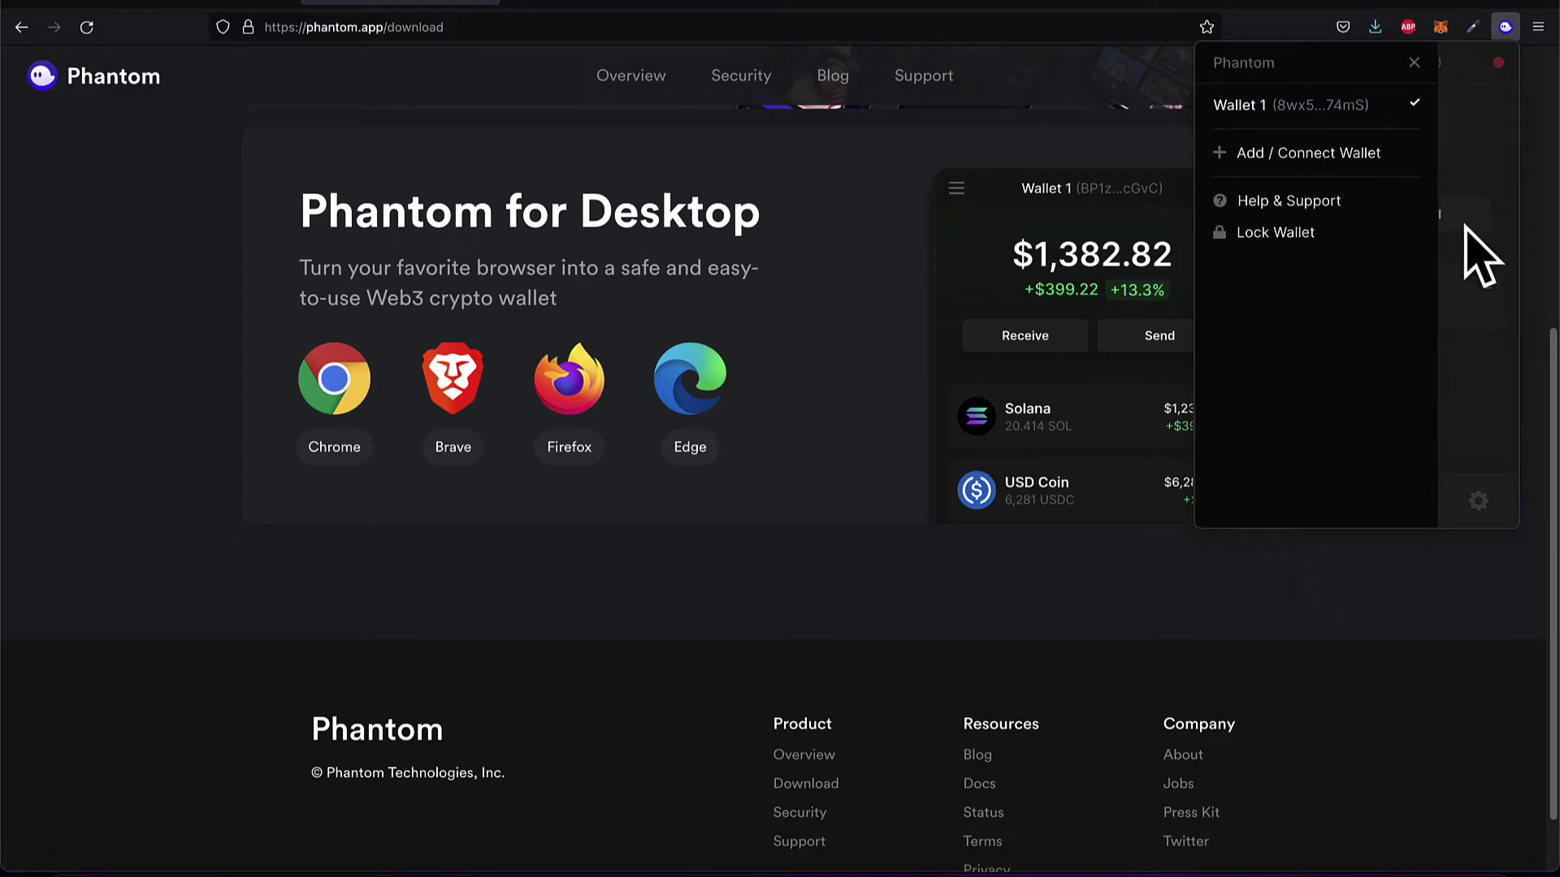
Close the wallet side menu to return to the $0.00 wallet home
click(1469, 166)
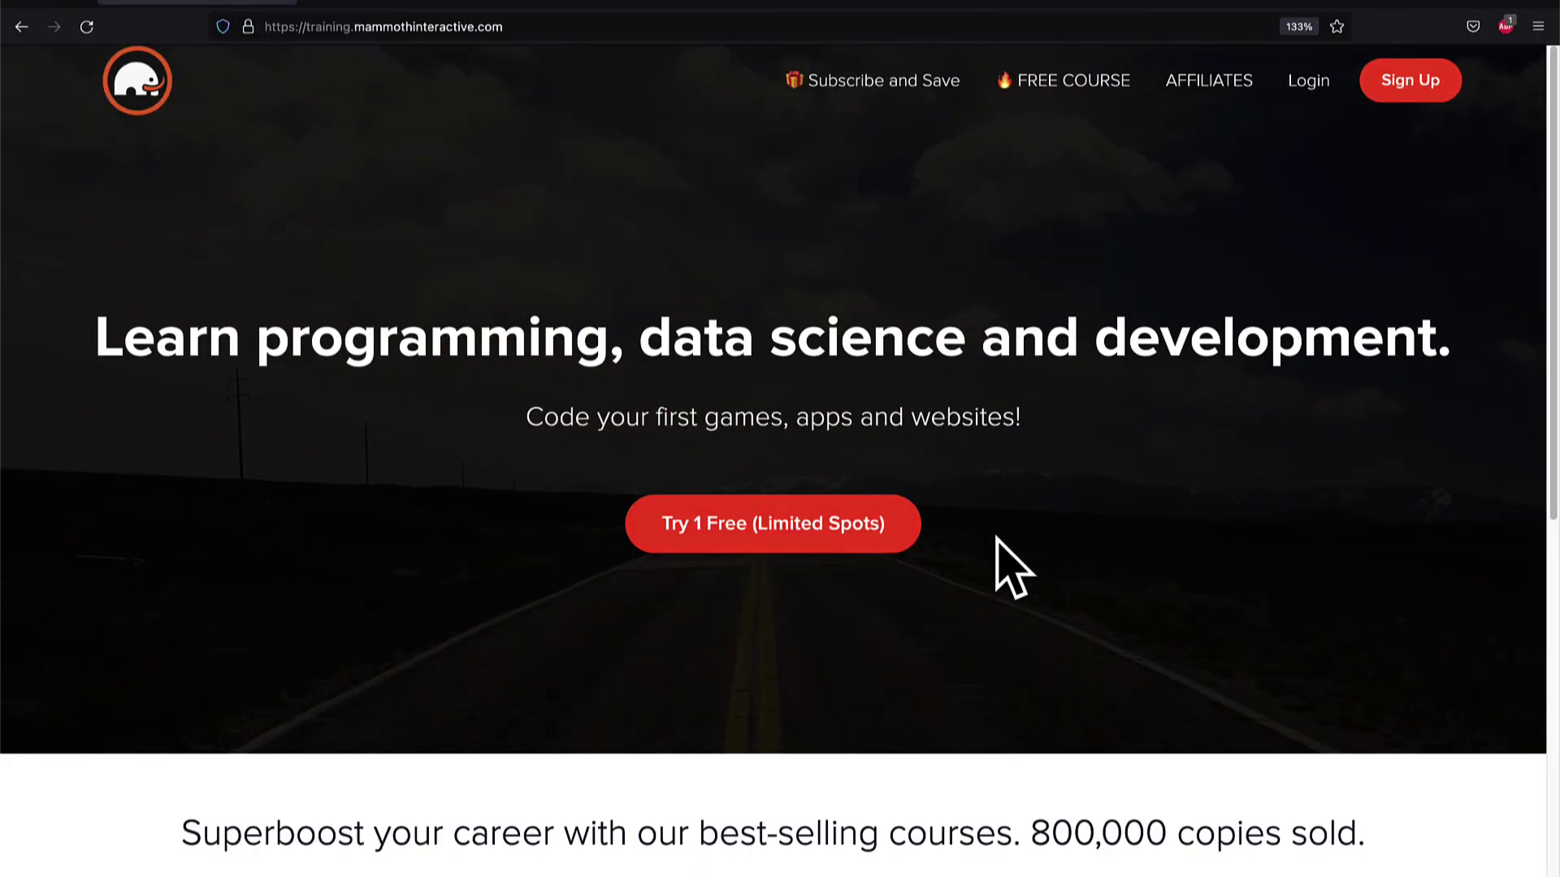
Go from the Mammoth Interactive homepage to the /courses catalogue via View All Products
scroll(997, 540, down, 5)
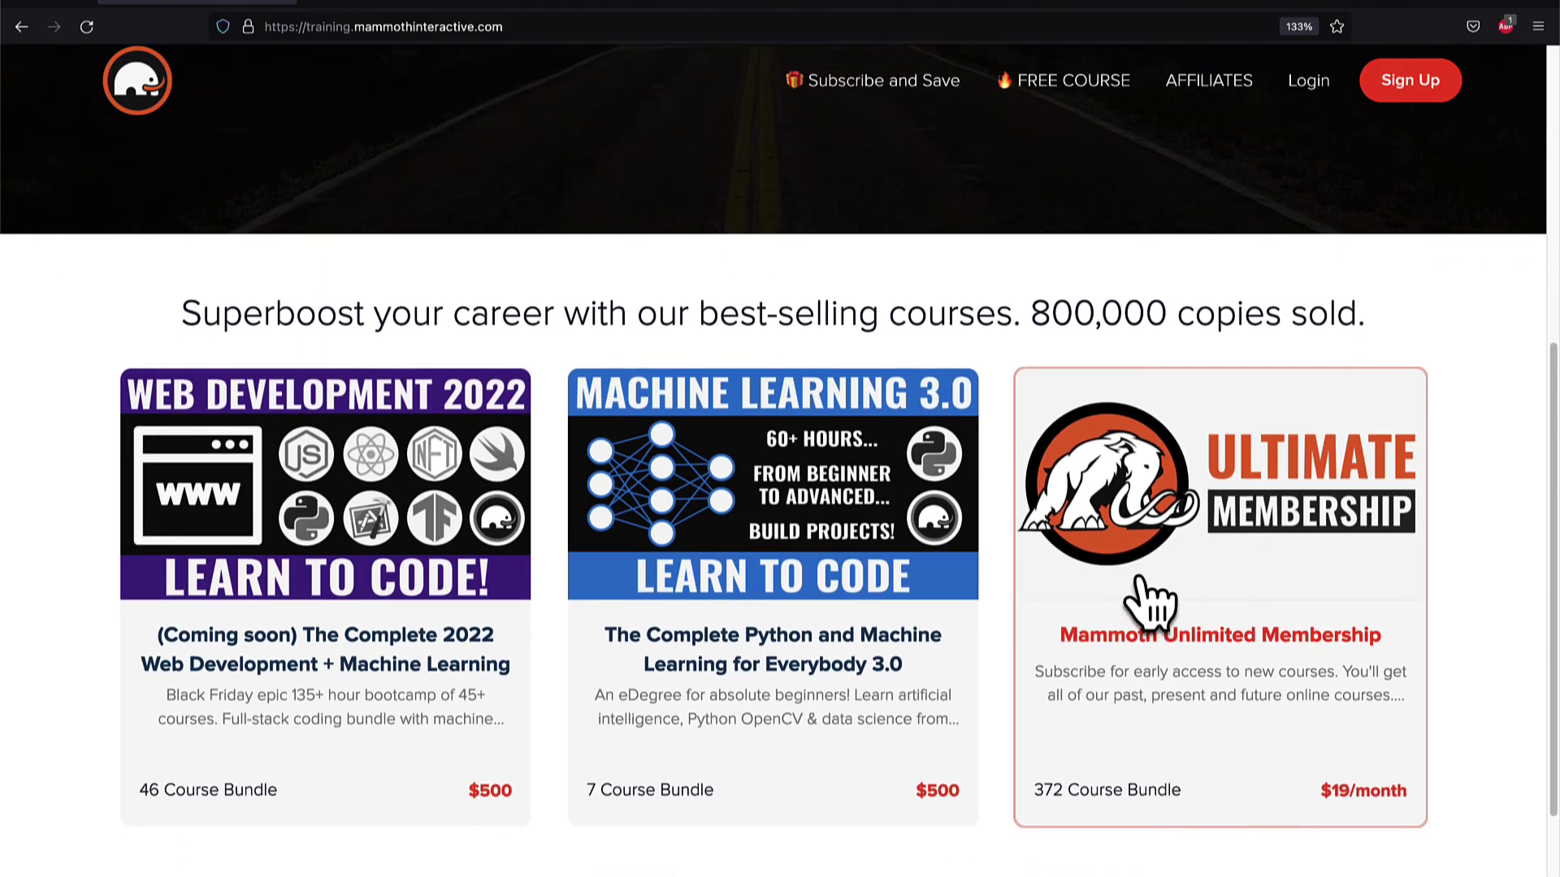
scroll(1107, 738, down, 1)
click(815, 857)
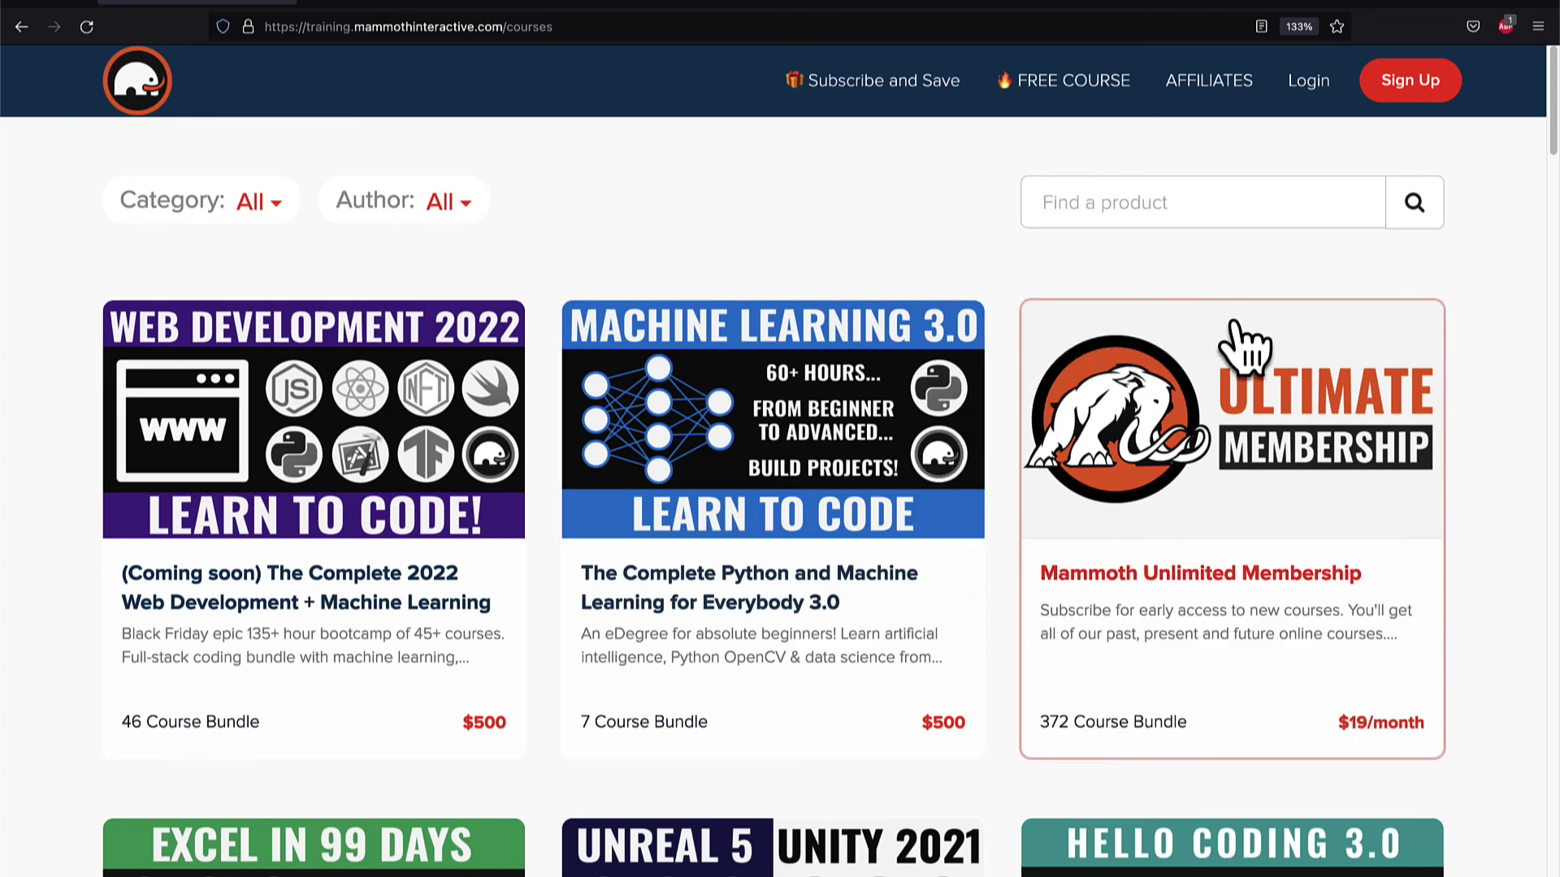
scroll(1515, 700, down, 4)
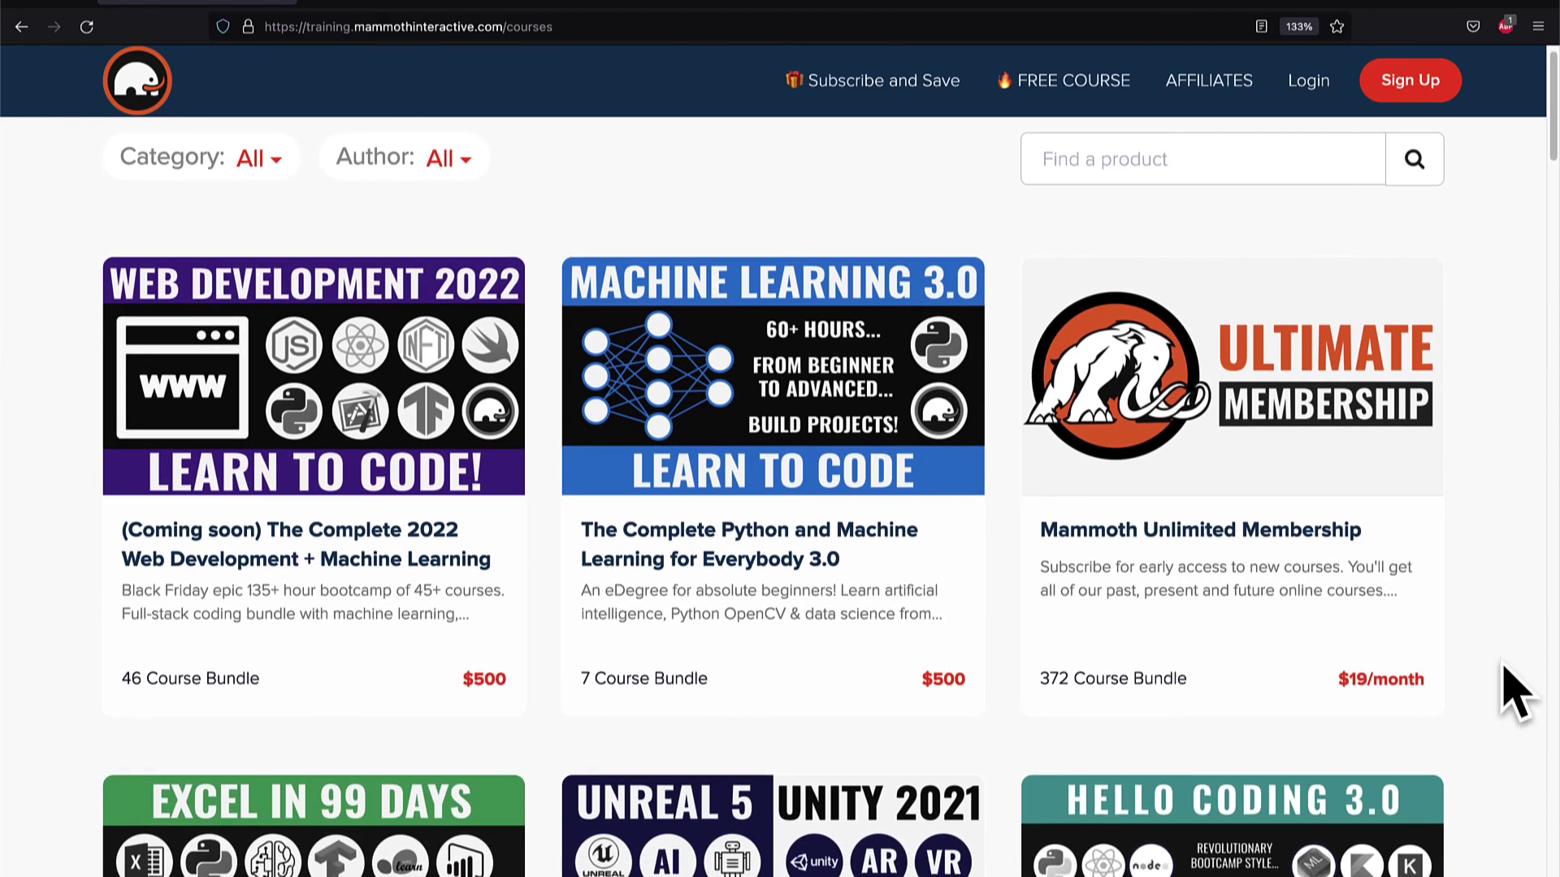